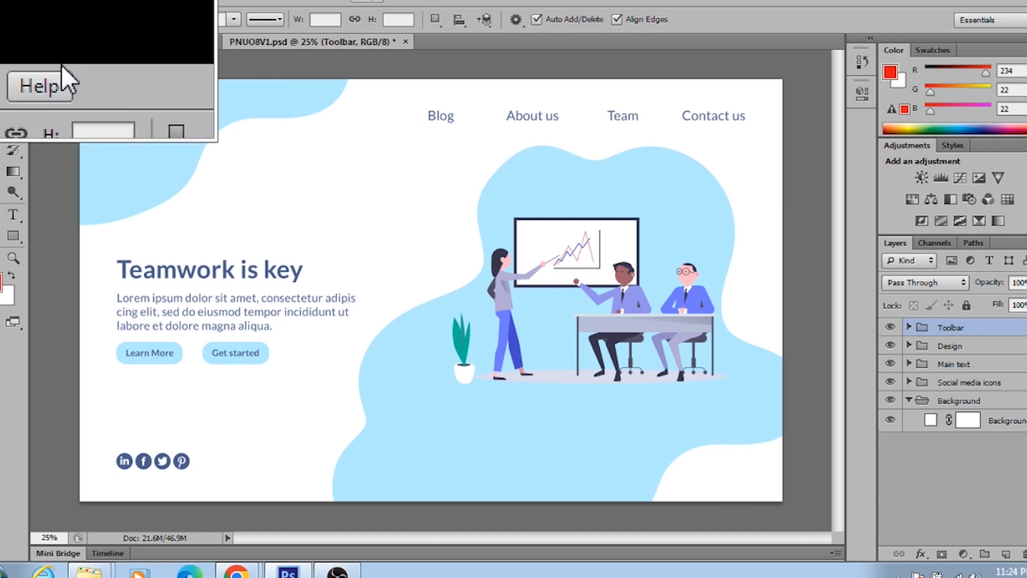
# Check the template's pixel dimensions, document size and resolution in the Image Size settings
pyautogui.click(80, 1)
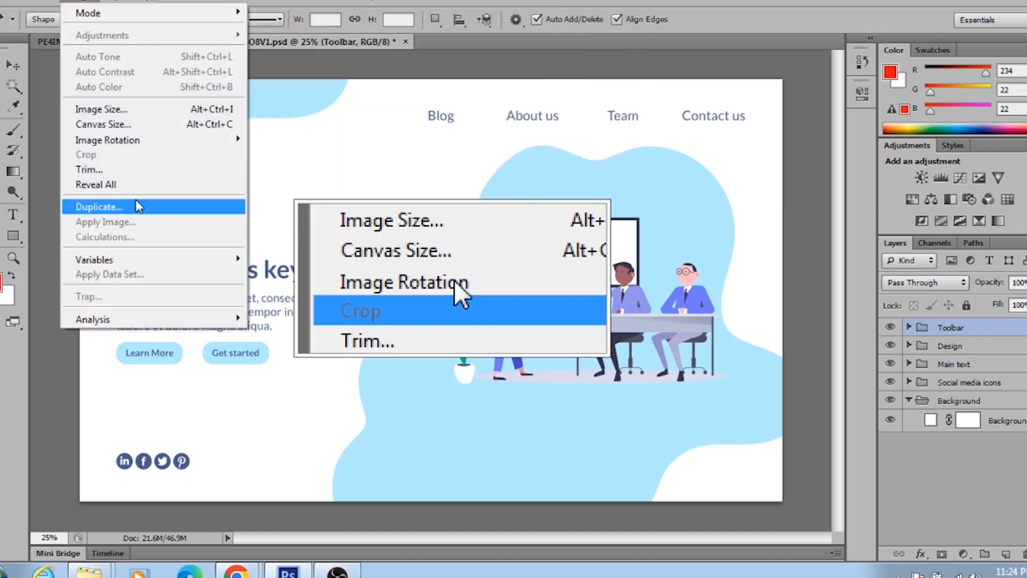
pyautogui.click(105, 110)
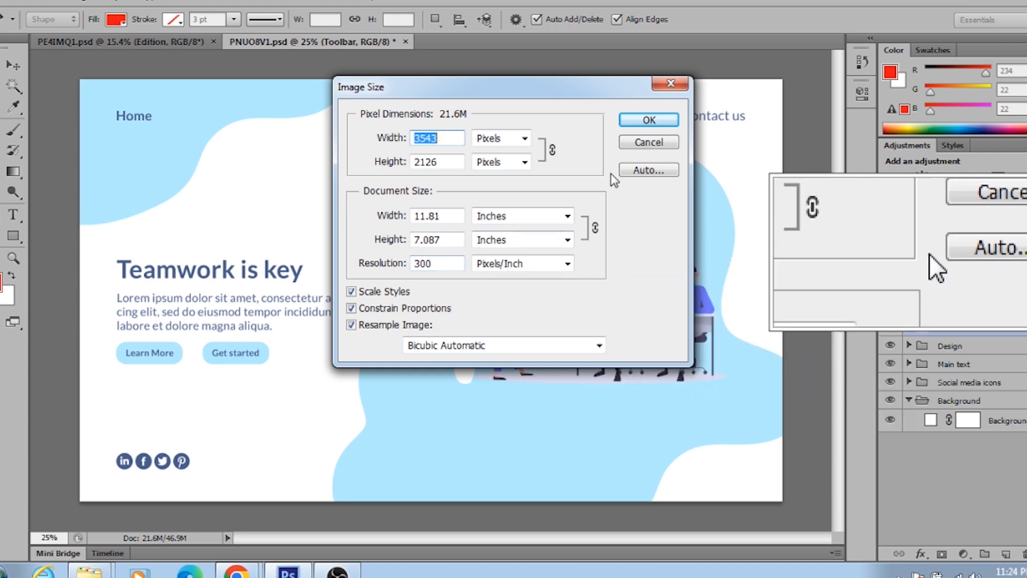
pyautogui.click(633, 126)
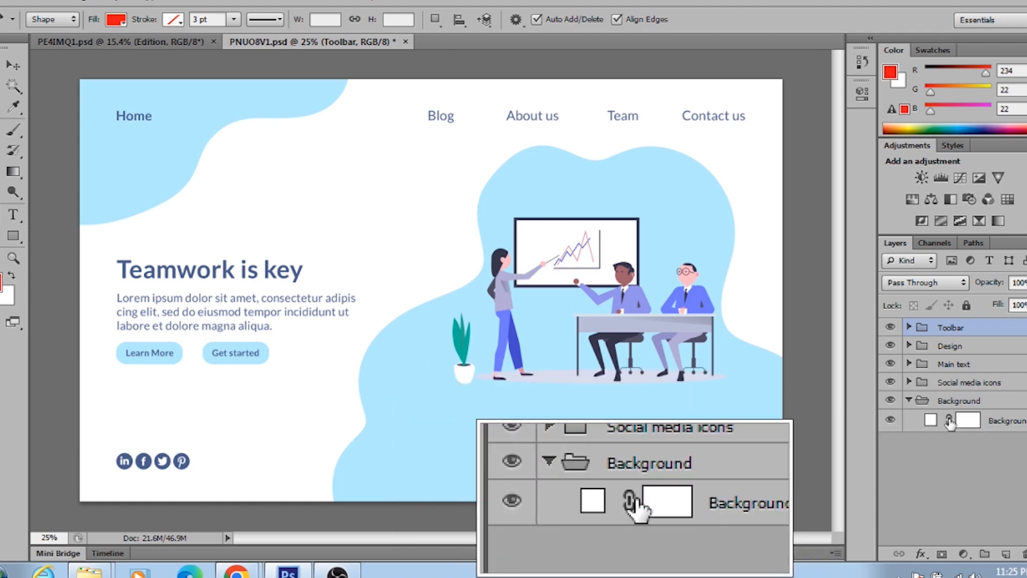
# Hide the white Background layer and add a coral red (dc5b5b) solid colour fill layer at the bottom of the layer stack
pyautogui.click(890, 425)
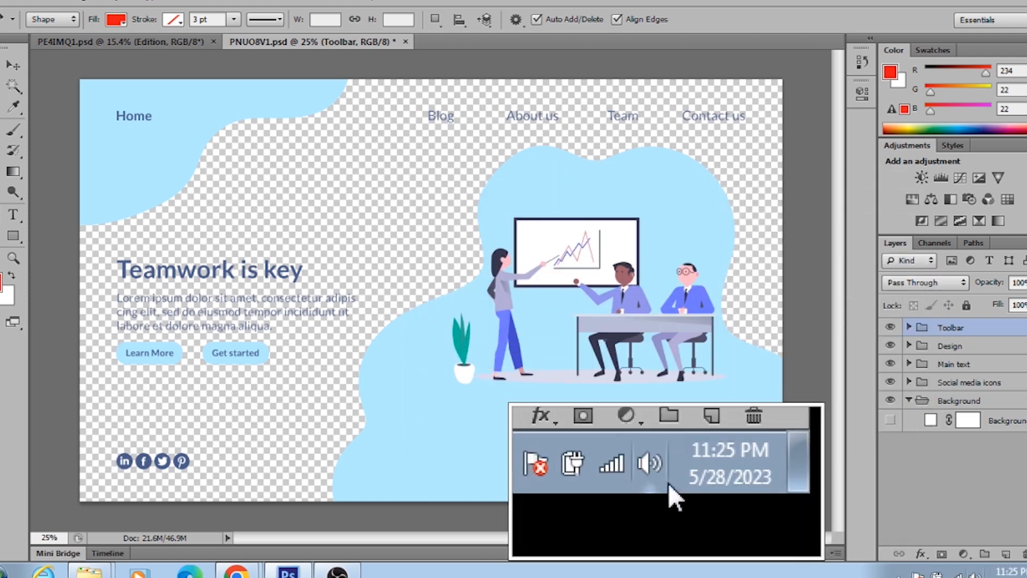
pyautogui.click(970, 556)
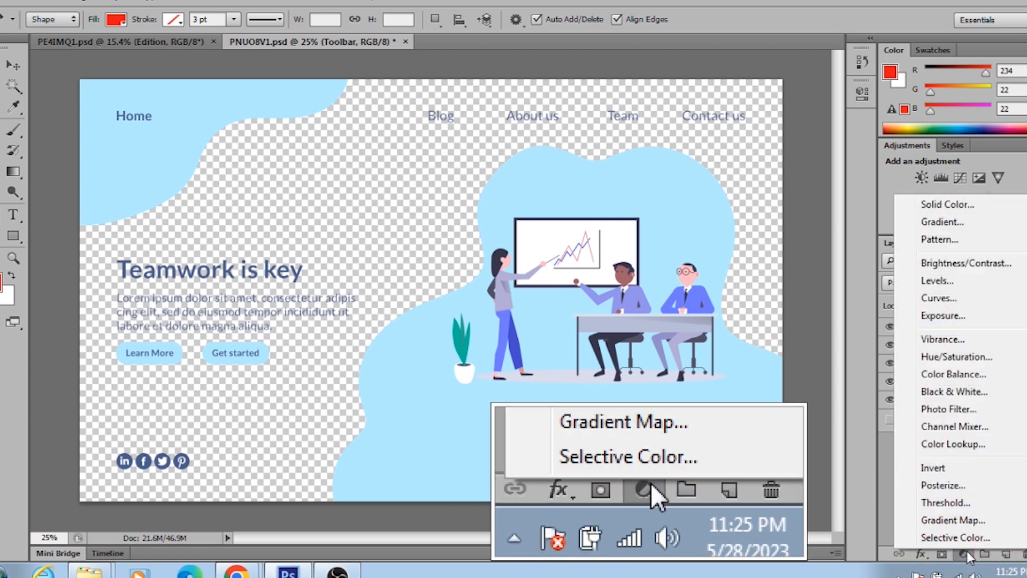
pyautogui.click(951, 204)
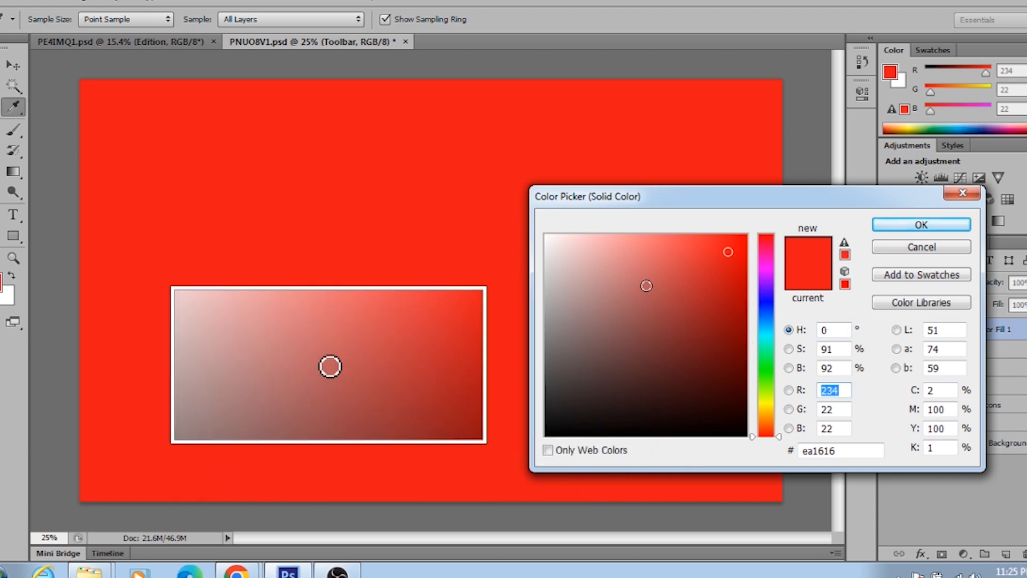
pyautogui.click(663, 265)
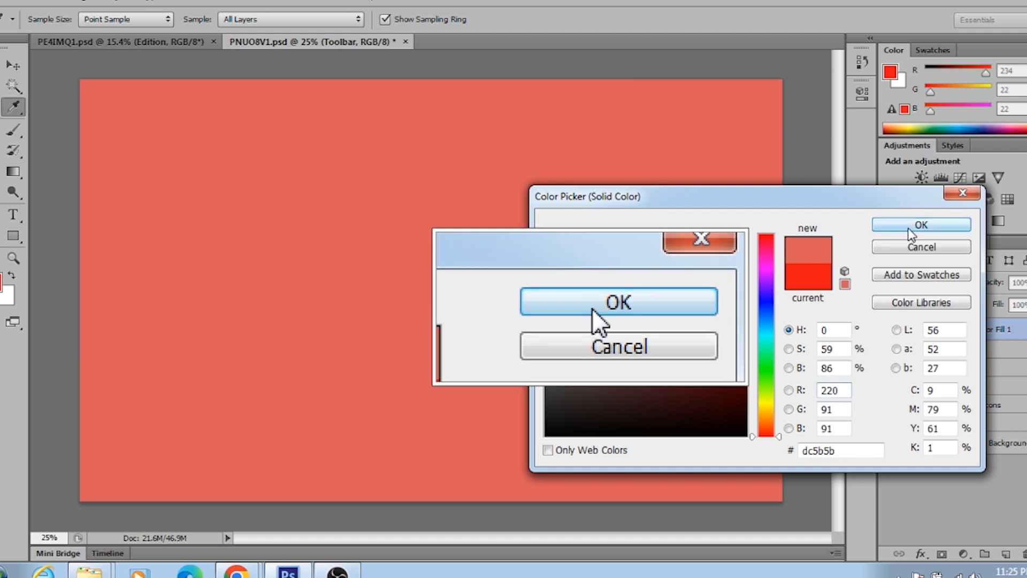
pyautogui.click(905, 229)
pyautogui.moveTo(990, 330); pyautogui.dragTo(977, 461)
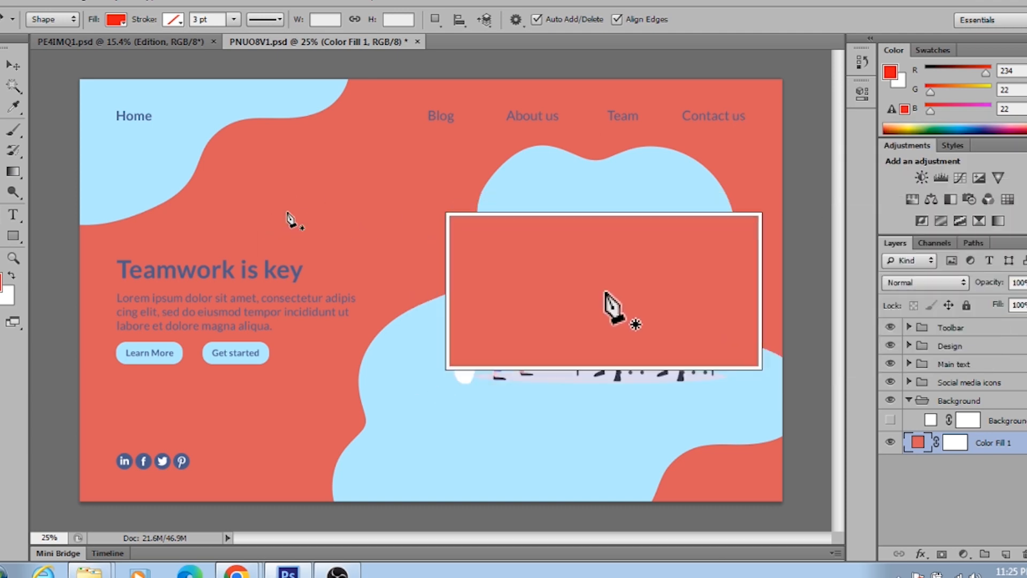
# Change the background solid colour fill layer to light pink (eda1e5)
pyautogui.doubleClick(919, 445)
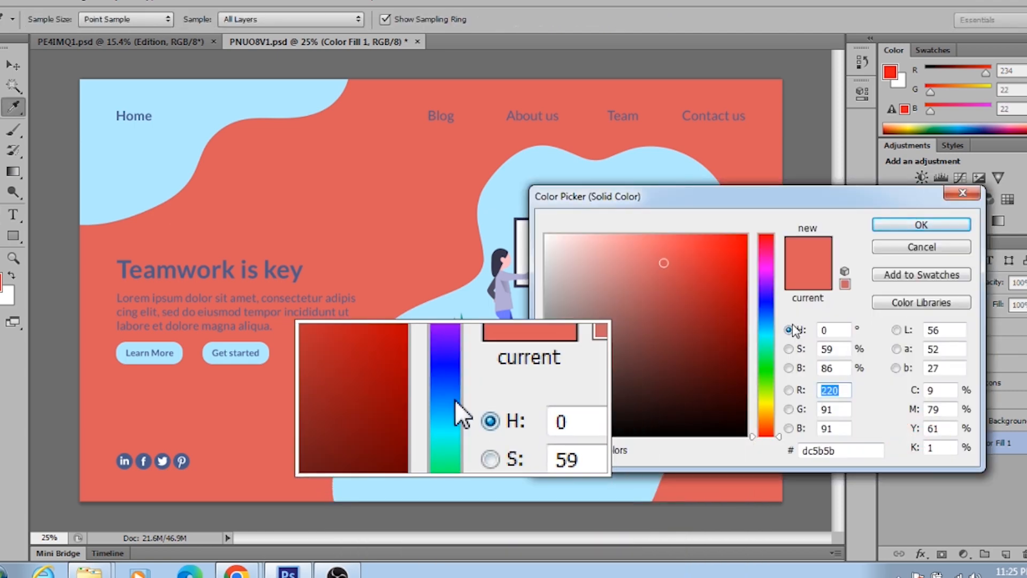
pyautogui.click(766, 264)
pyautogui.click(711, 254)
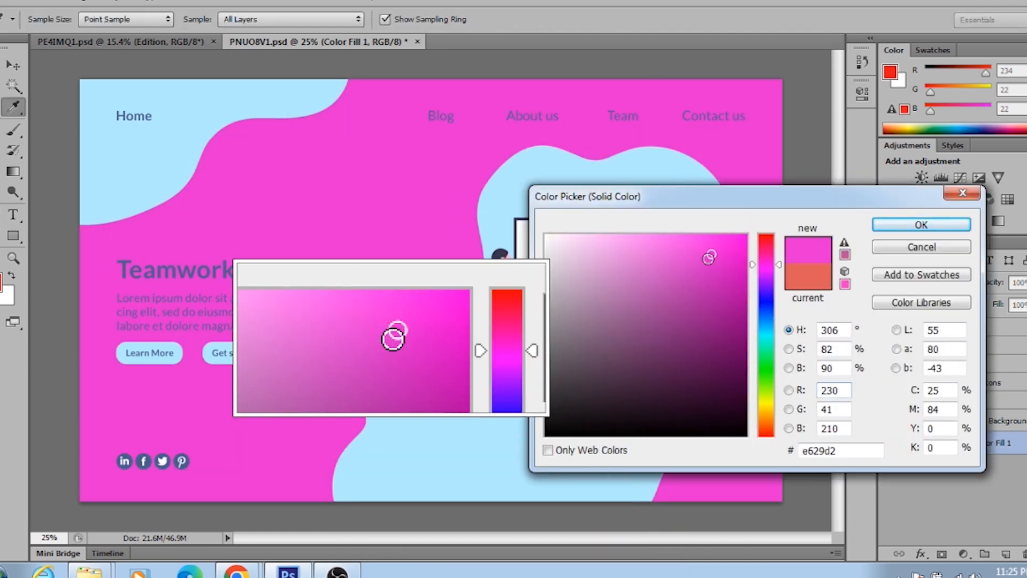
pyautogui.click(689, 257)
pyautogui.click(620, 260)
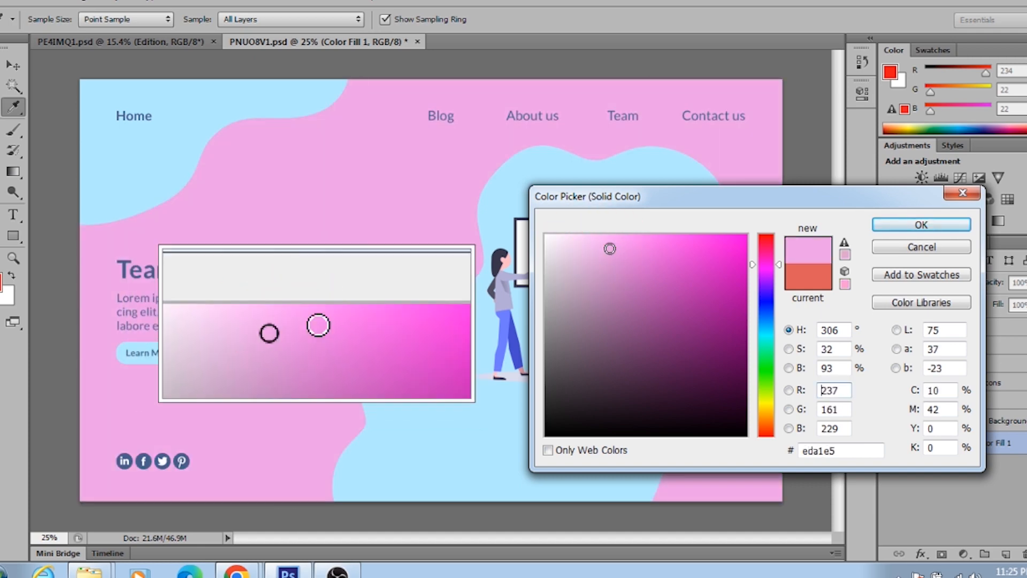
pyautogui.click(909, 229)
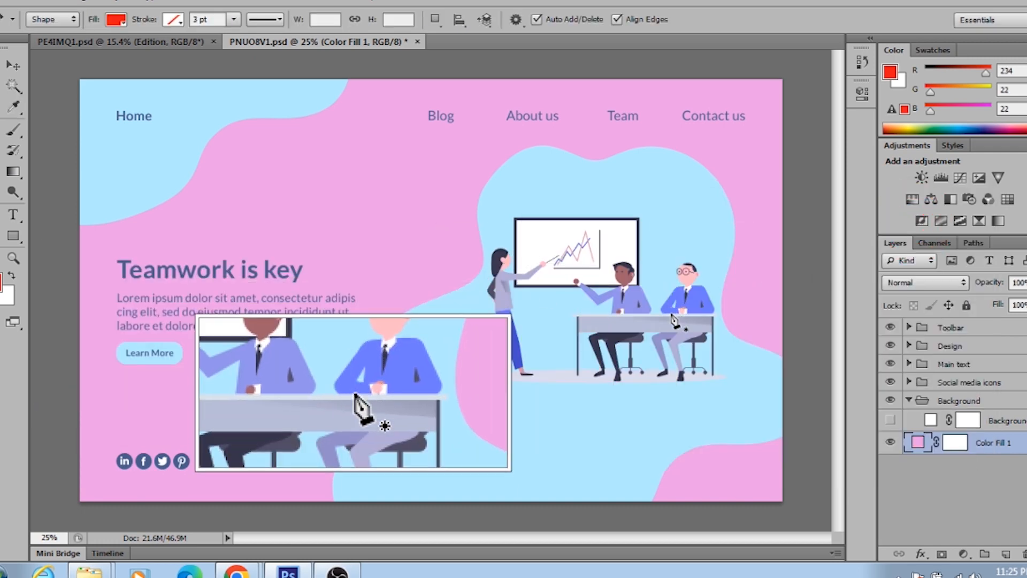
# Toggle the visibility of the colour fill layer and the Social media icons group to identify their content in the layout
pyautogui.click(890, 441)
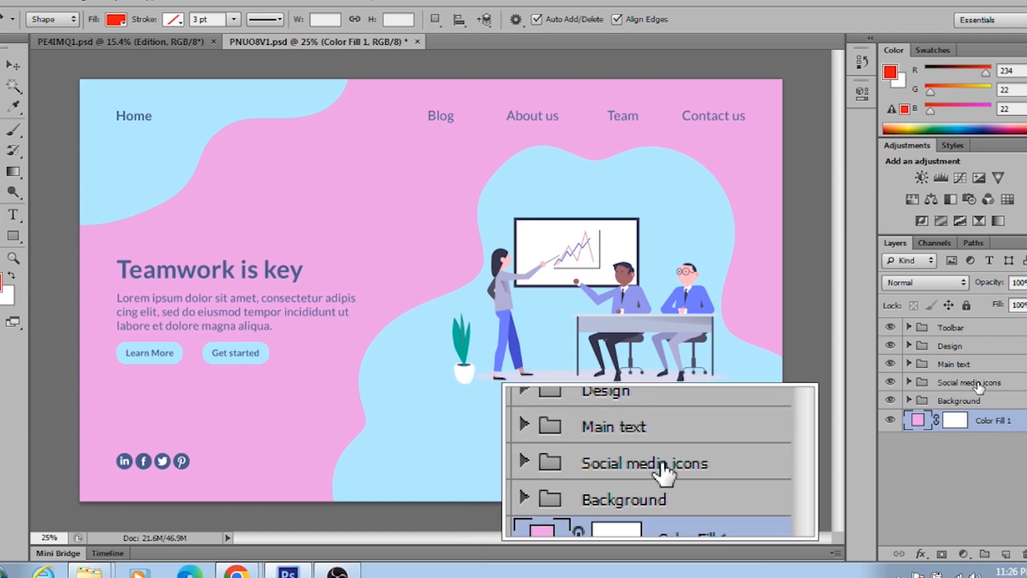
pyautogui.click(888, 382)
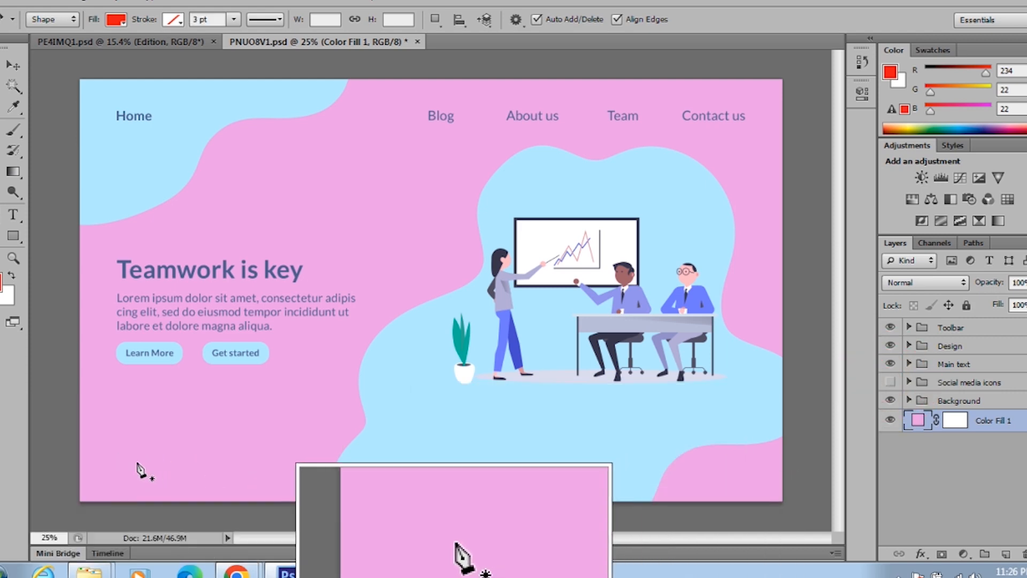
pyautogui.click(891, 382)
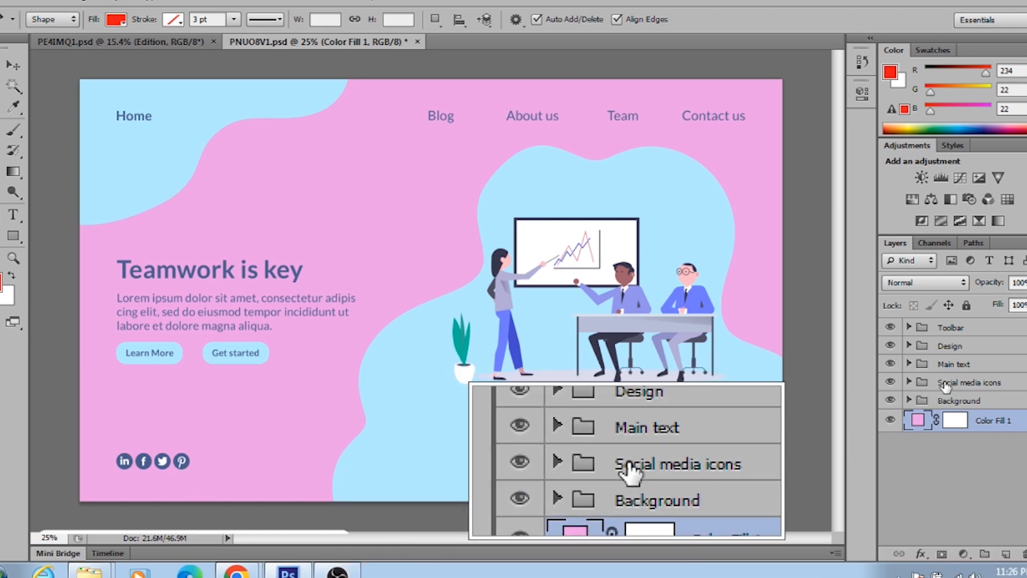
# Open the Linkedin smart object's vector artwork in Illustrator to inspect it, then return to the Photoshop layout
pyautogui.click(908, 382)
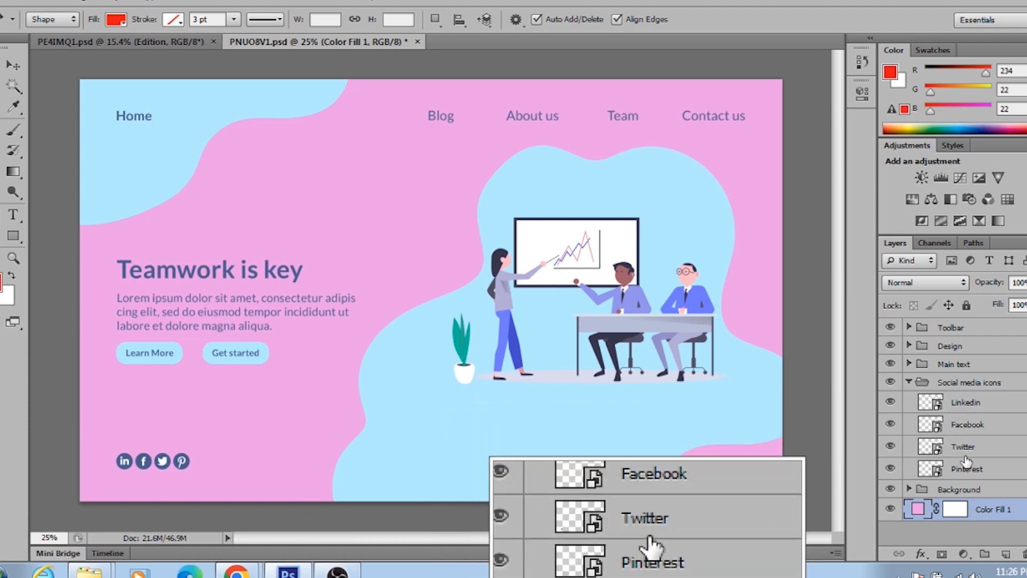
pyautogui.doubleClick(937, 410)
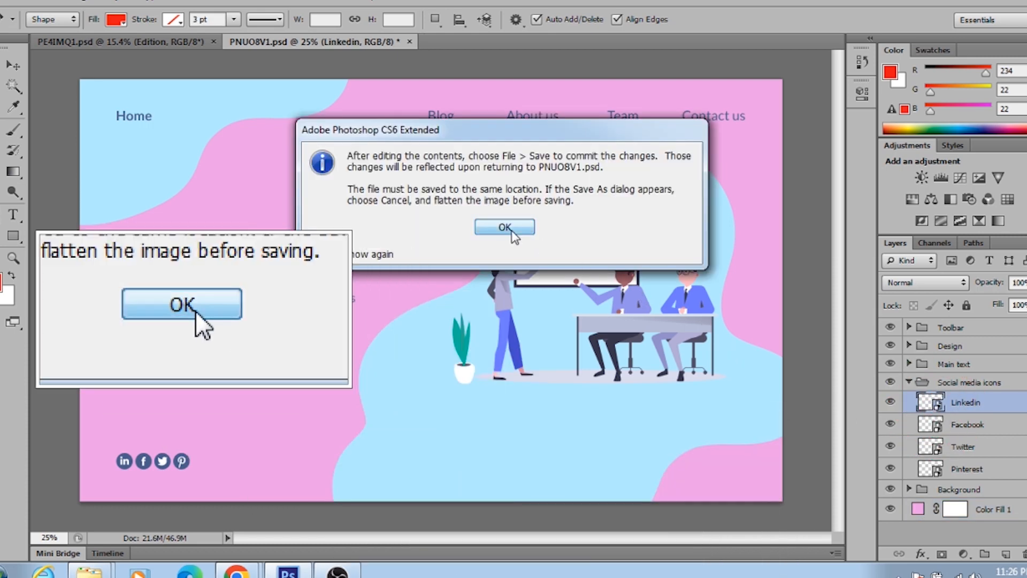
pyautogui.click(555, 227)
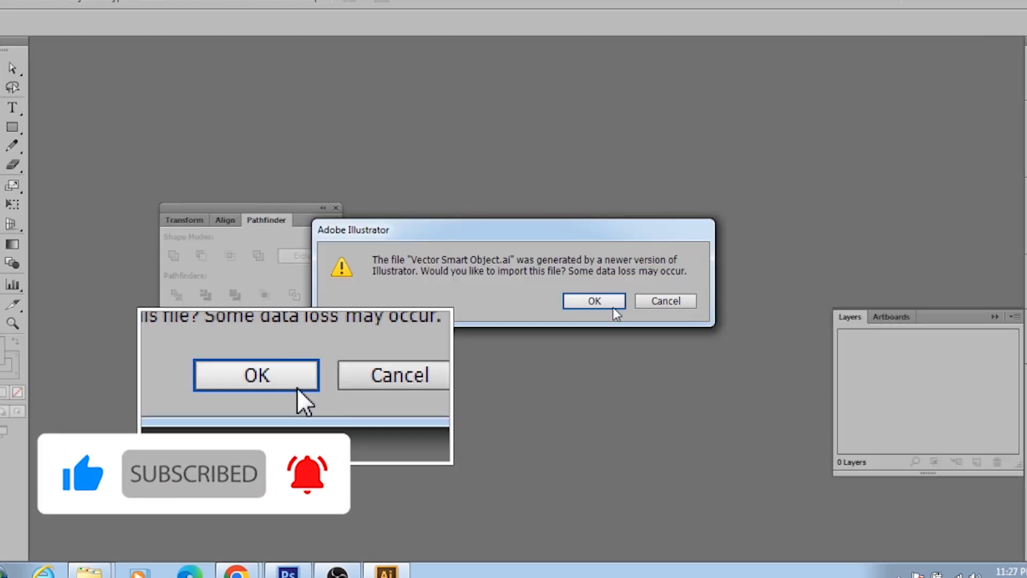
pyautogui.click(603, 304)
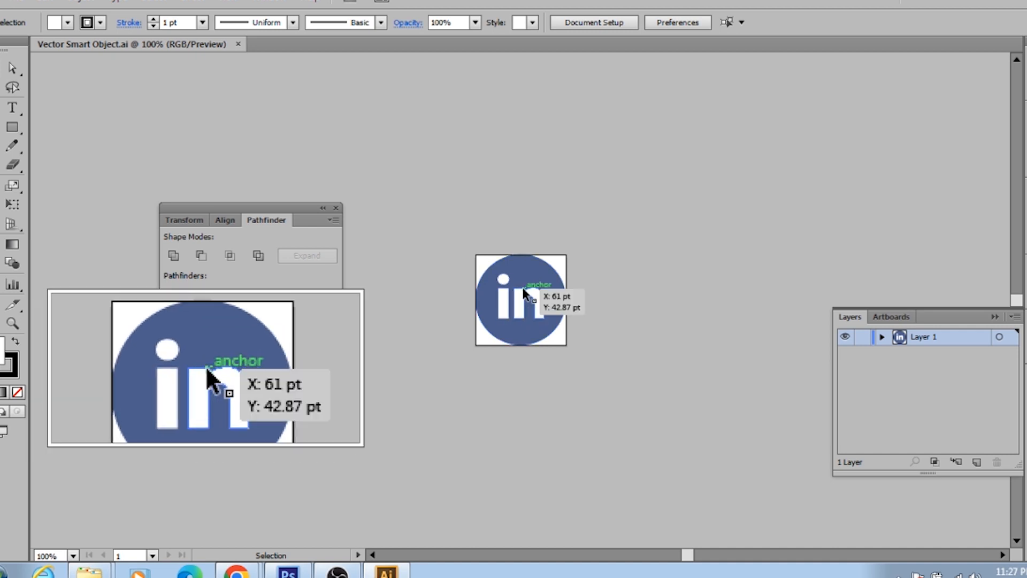
pyautogui.click(505, 286)
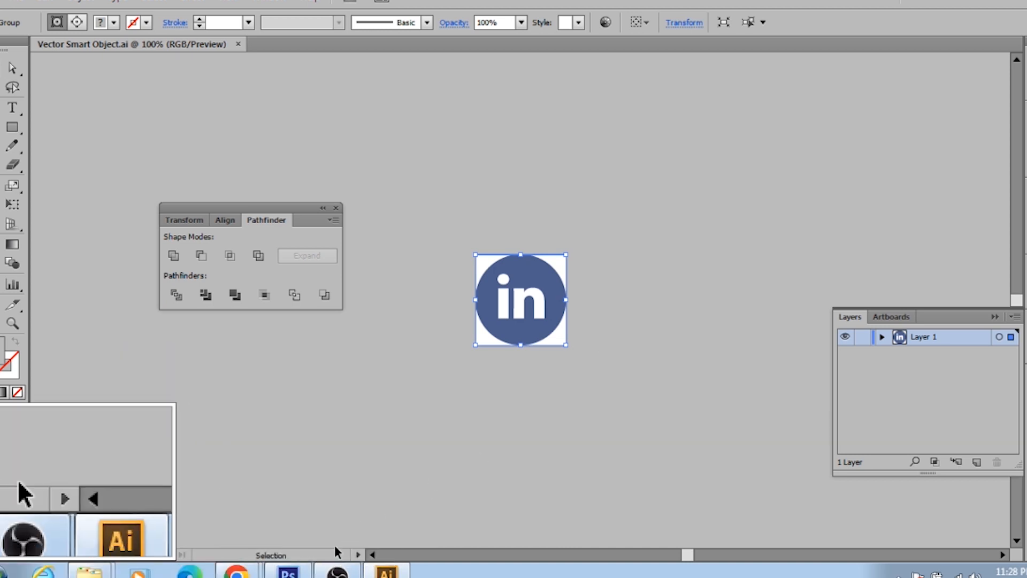
pyautogui.click(299, 573)
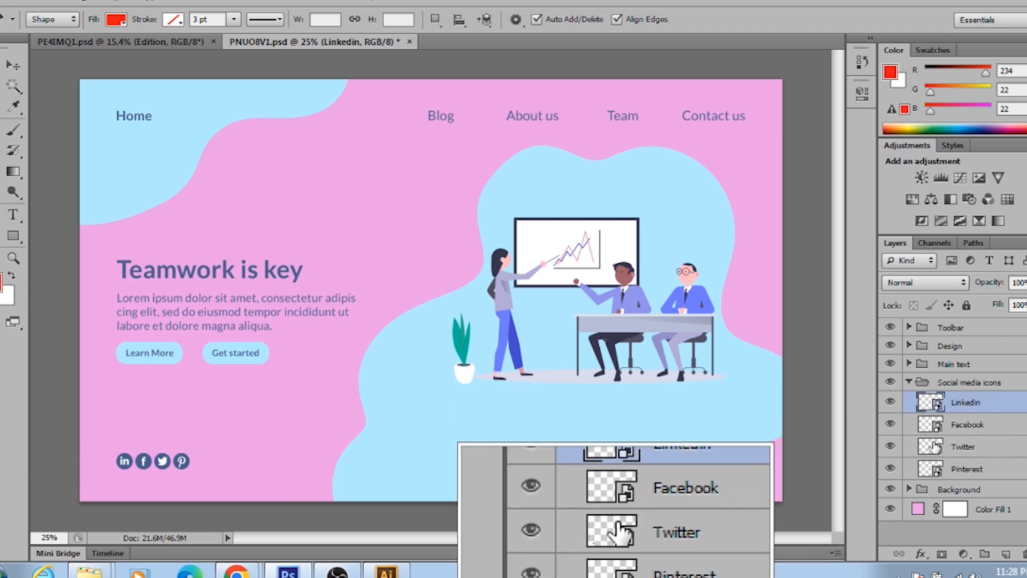
pyautogui.click(909, 382)
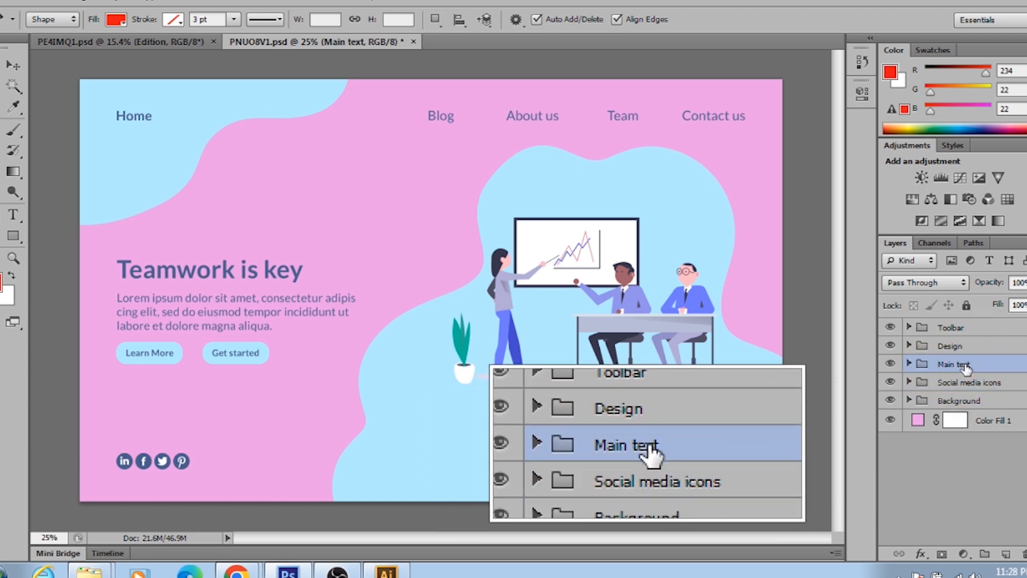
# Recolour the Main text group's text by setting its Colour fill layer to dark purple (580559)
pyautogui.click(910, 365)
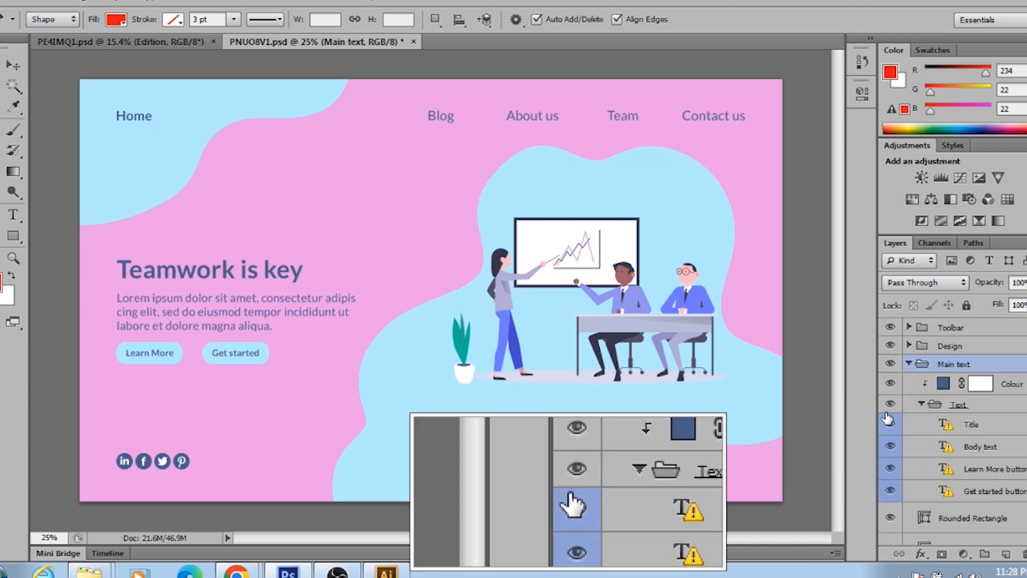
pyautogui.doubleClick(943, 384)
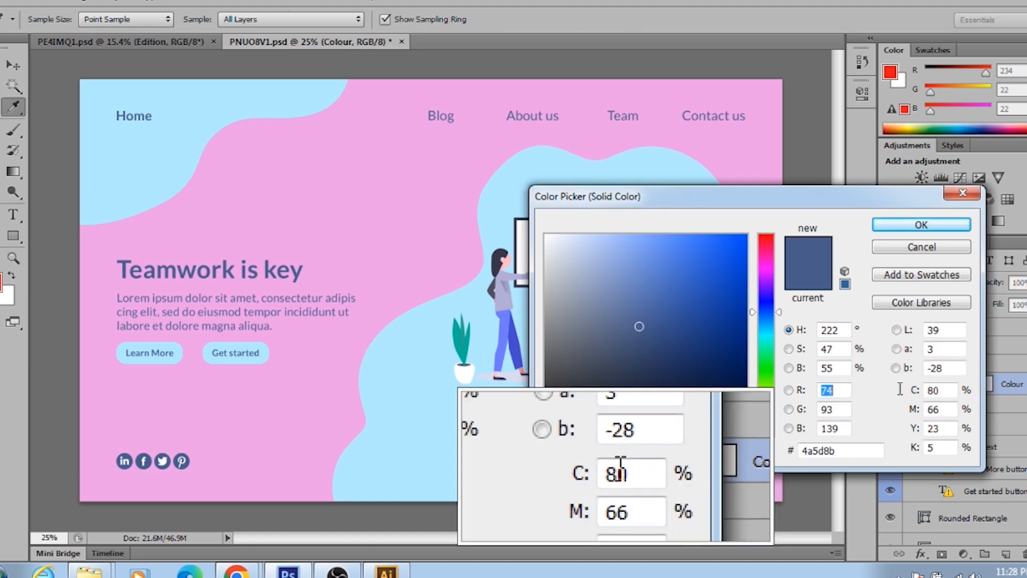
pyautogui.click(765, 268)
pyautogui.click(721, 260)
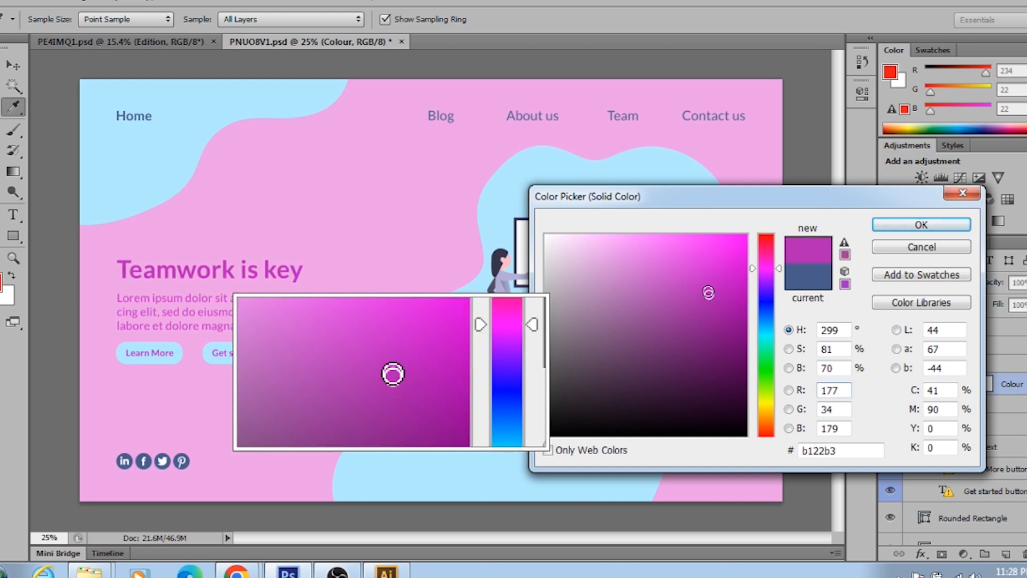
pyautogui.moveTo(708, 292); pyautogui.dragTo(685, 254)
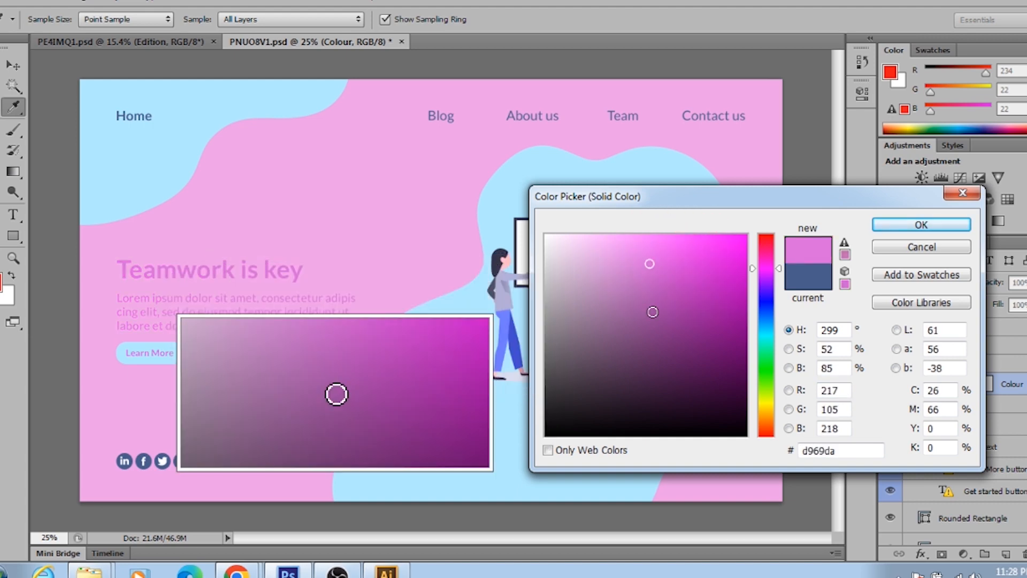
pyautogui.click(713, 314)
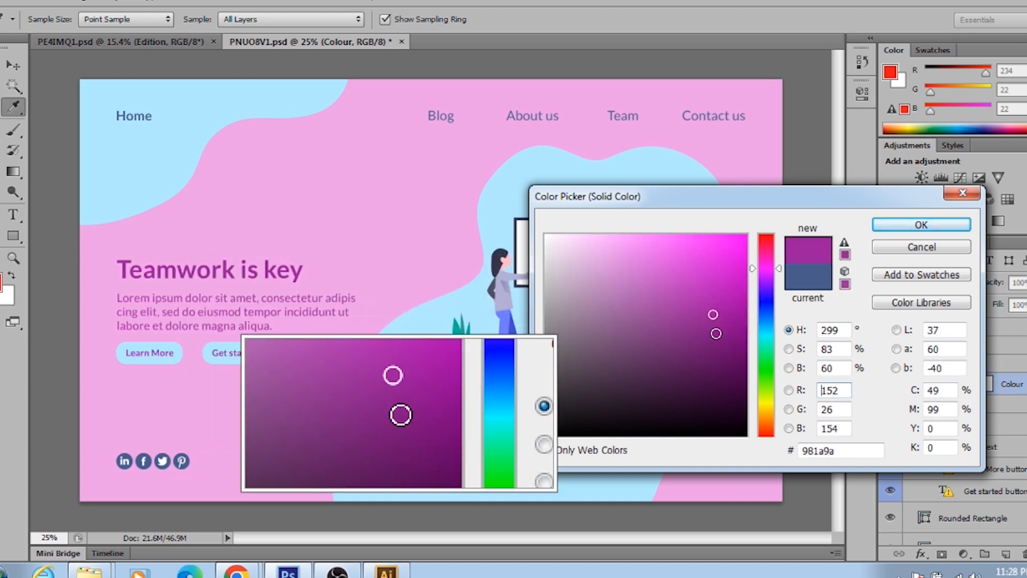
pyautogui.click(728, 348)
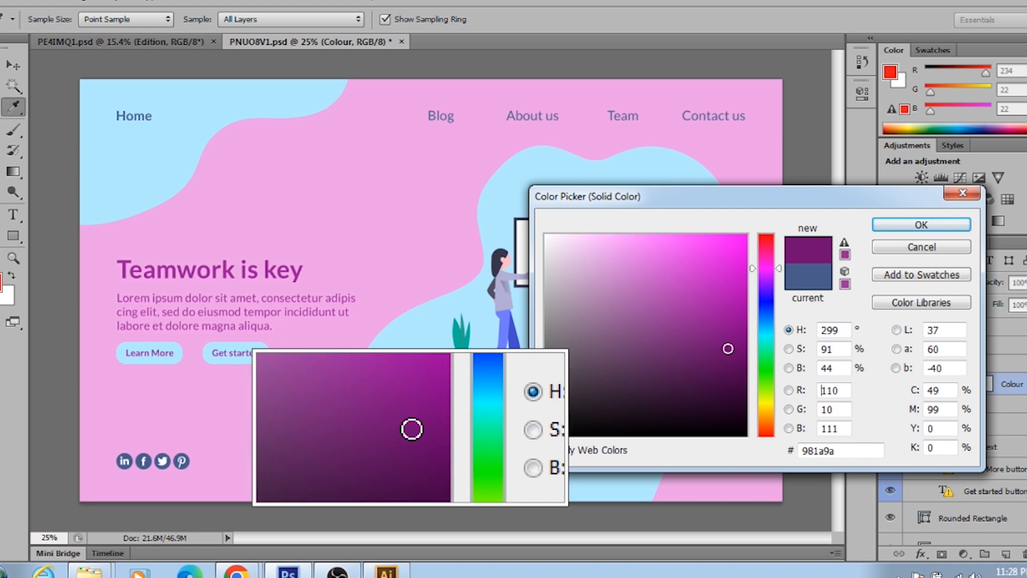
pyautogui.click(737, 365)
pyautogui.click(905, 227)
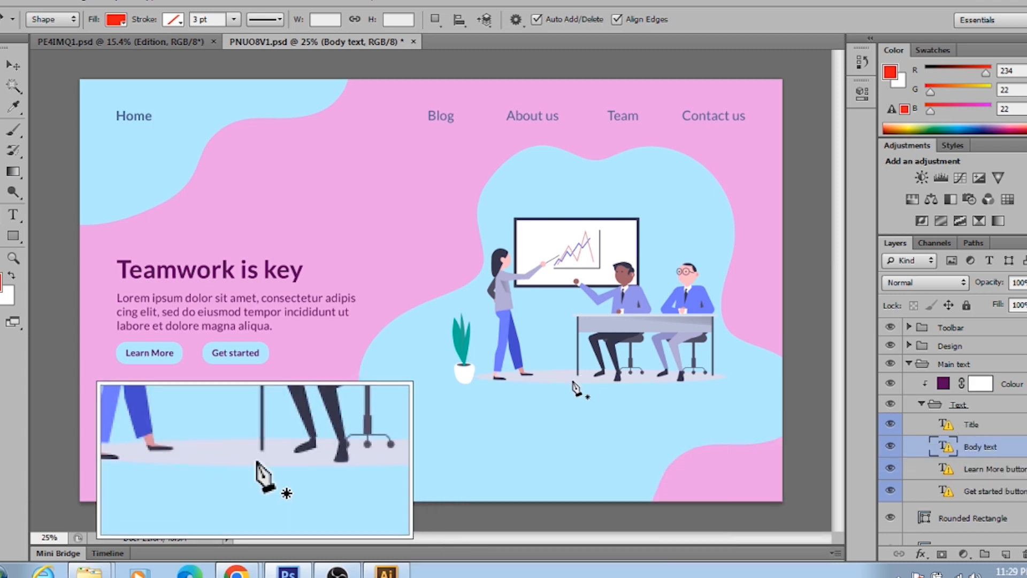
# Try to edit the "Teamwork is key" title with the Type tool, declining the font substitution, and select the neighbouring text layers
pyautogui.click(14, 213)
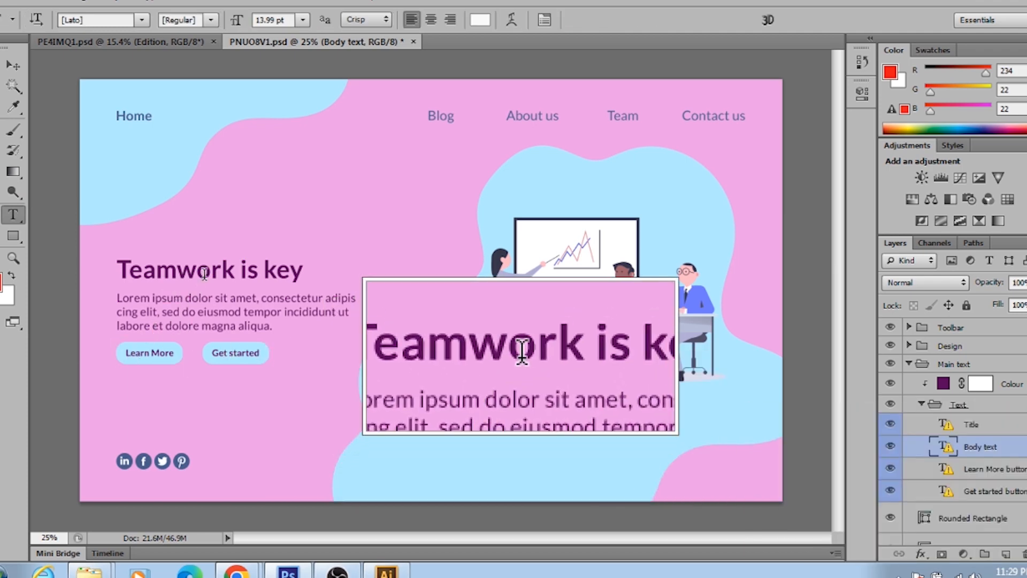
pyautogui.click(236, 273)
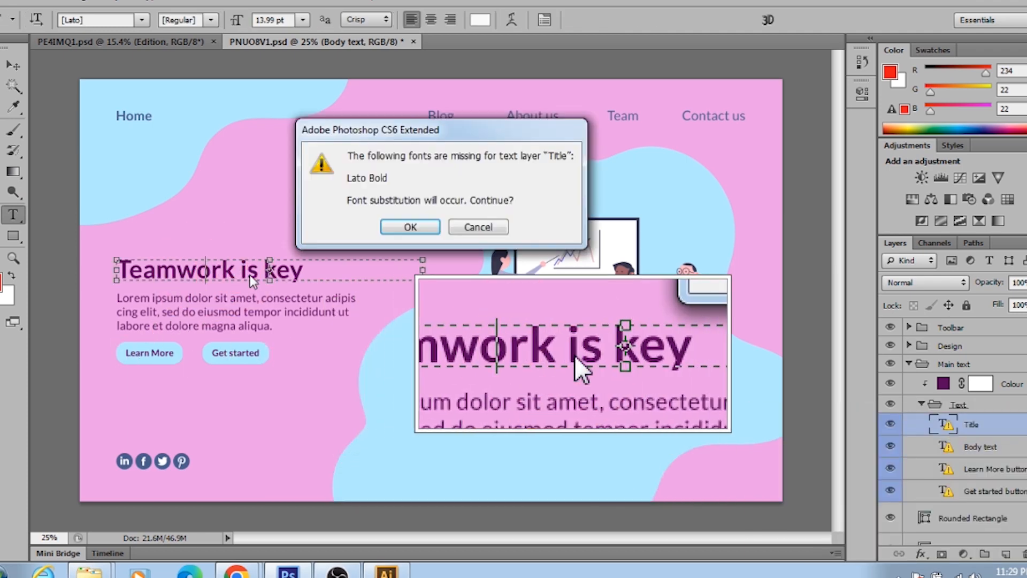
pyautogui.click(478, 227)
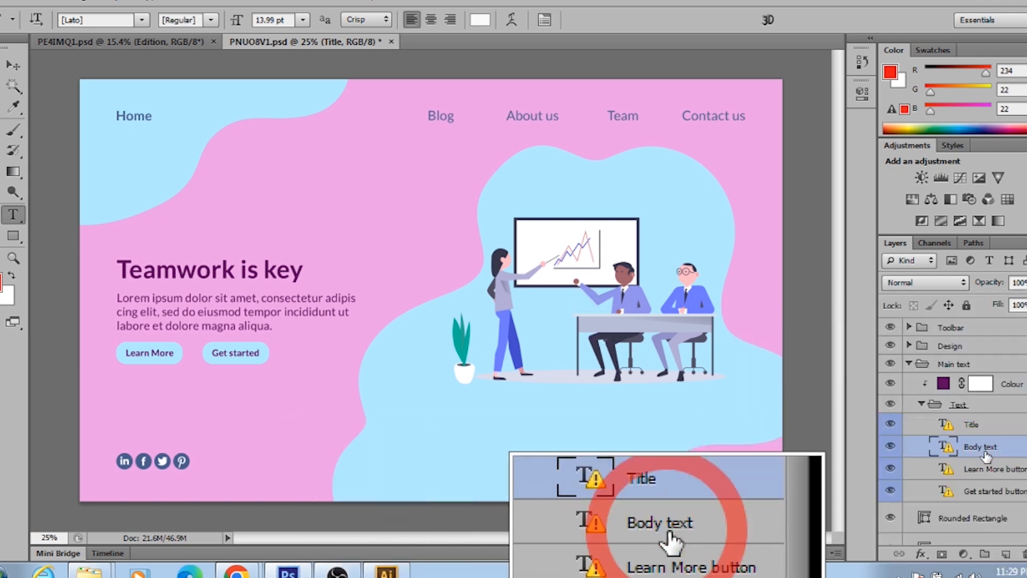
pyautogui.click(986, 456)
pyautogui.click(987, 470)
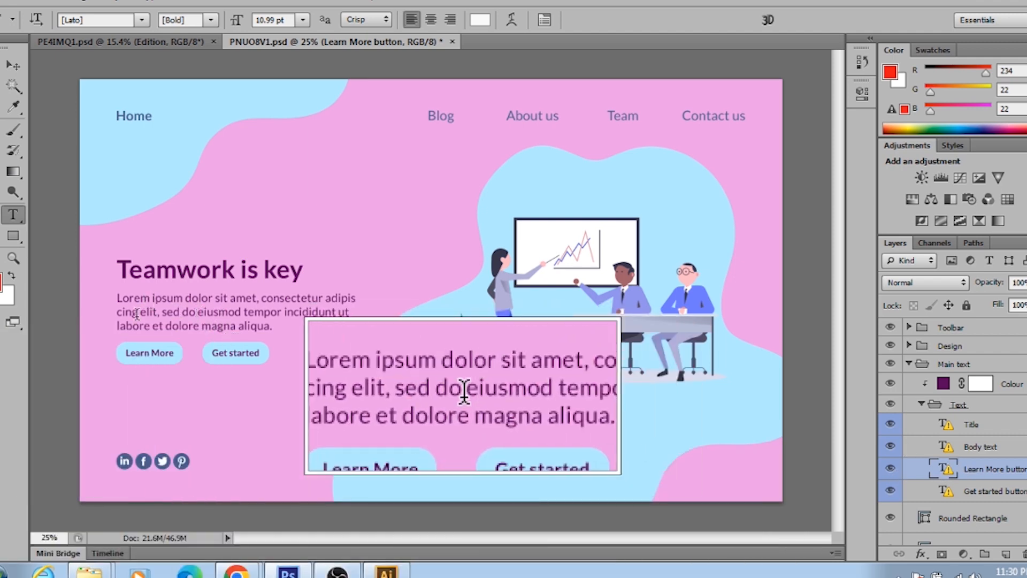
# Recolour the Main text group's text by setting its Colour fill layer to green (3e8f47)
pyautogui.doubleClick(943, 385)
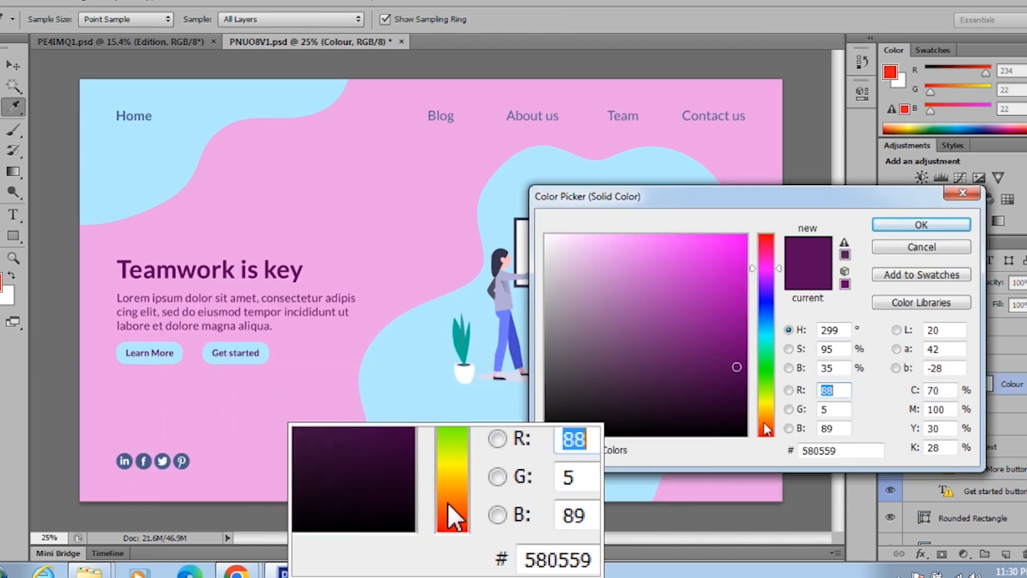
pyautogui.click(765, 427)
pyautogui.moveTo(701, 302); pyautogui.dragTo(683, 268)
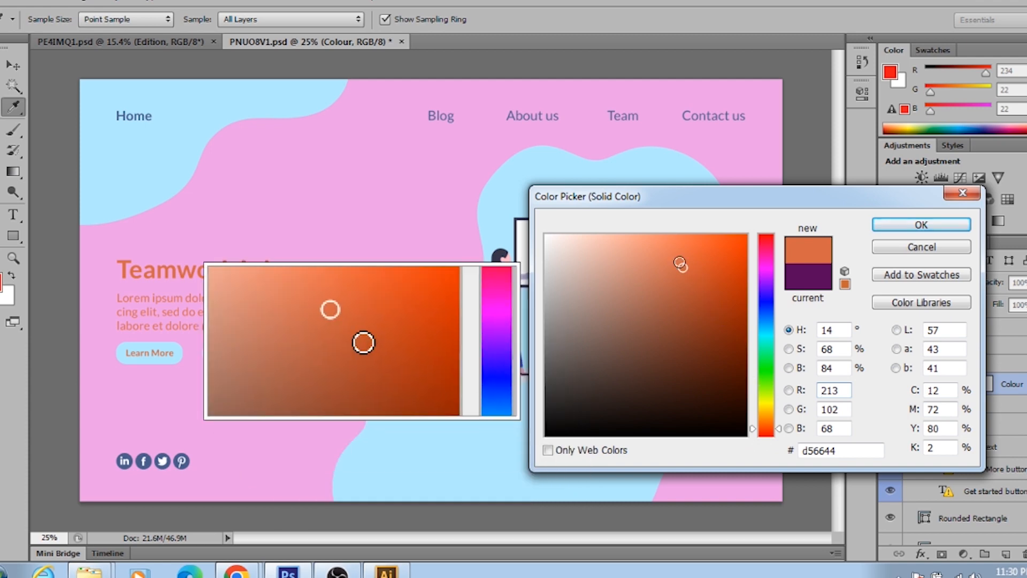
pyautogui.click(659, 251)
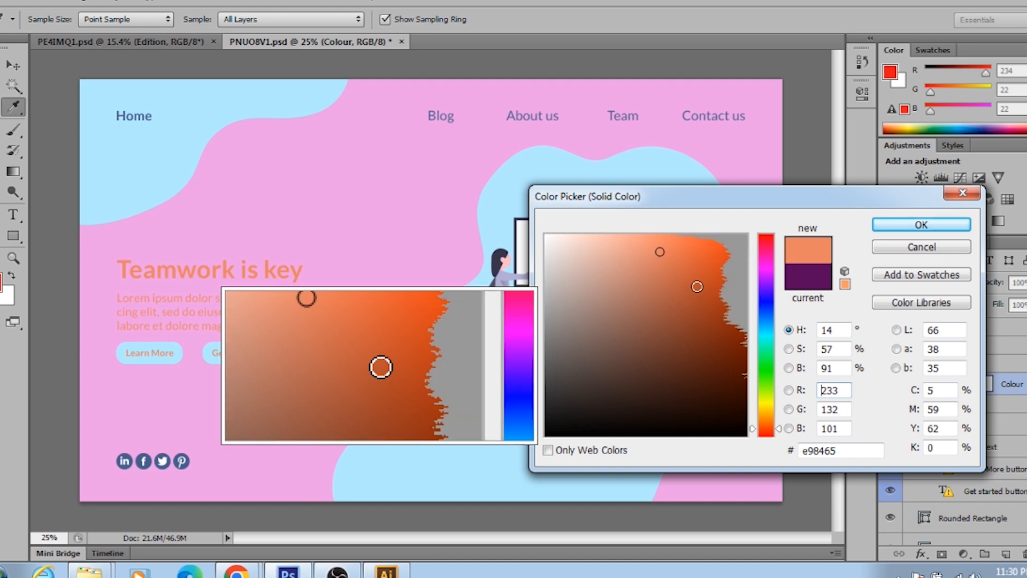
pyautogui.click(686, 255)
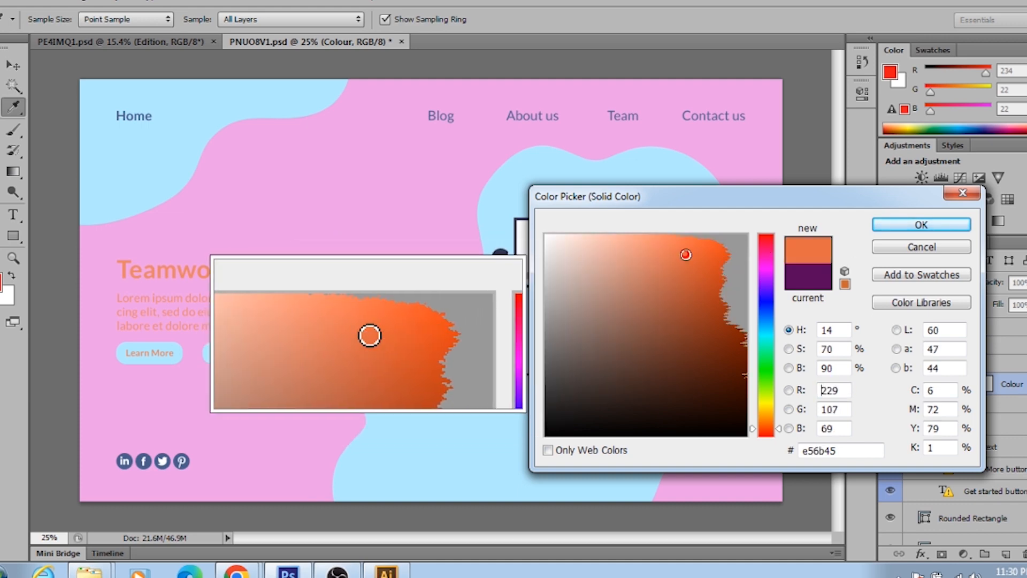
pyautogui.click(726, 345)
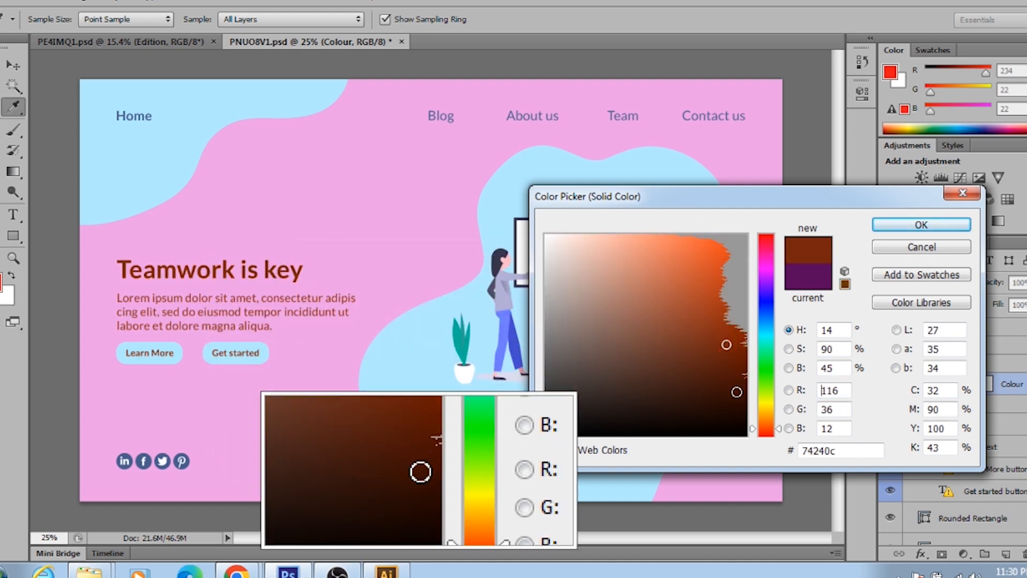
pyautogui.click(737, 392)
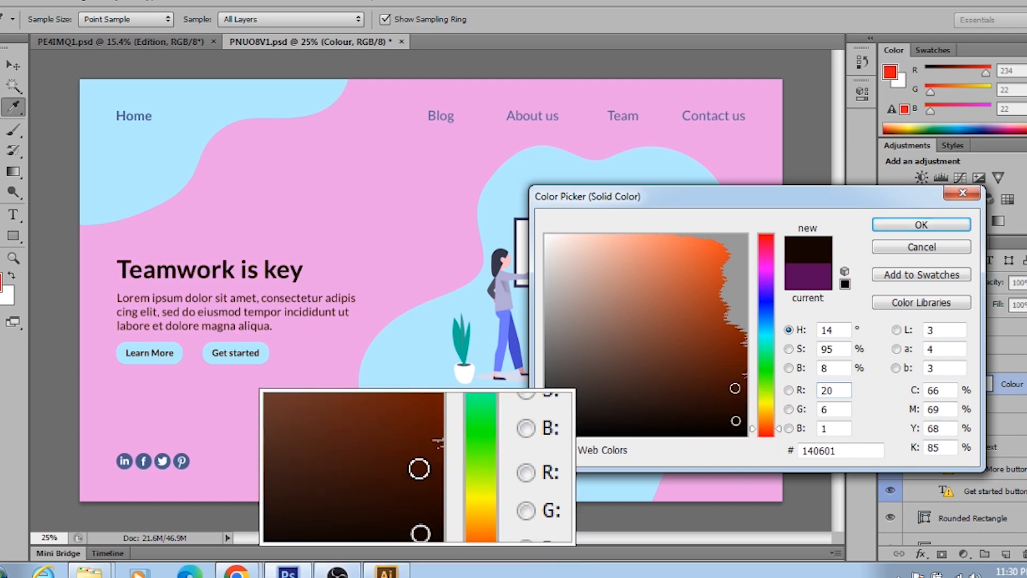
pyautogui.click(734, 371)
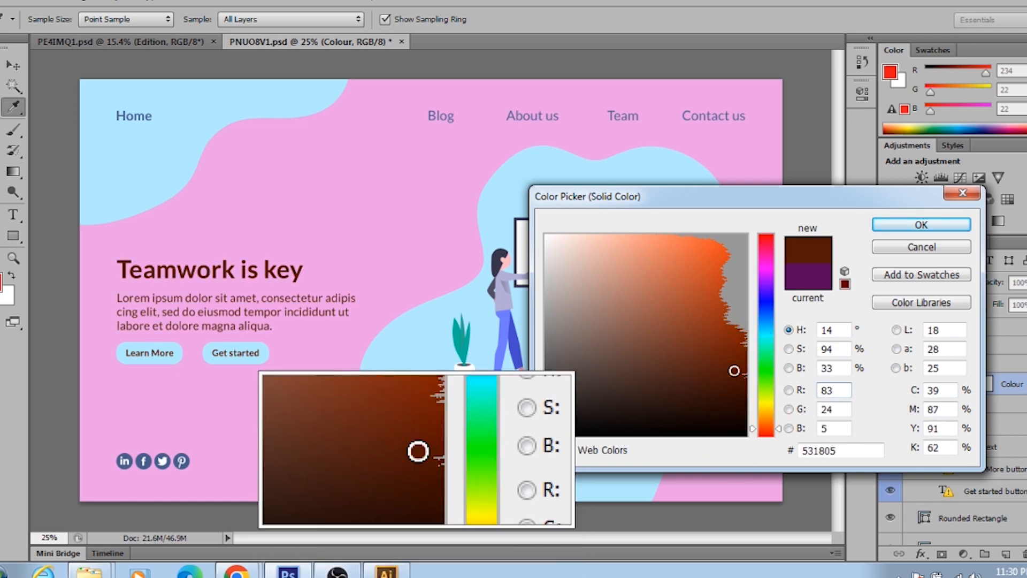
pyautogui.click(766, 365)
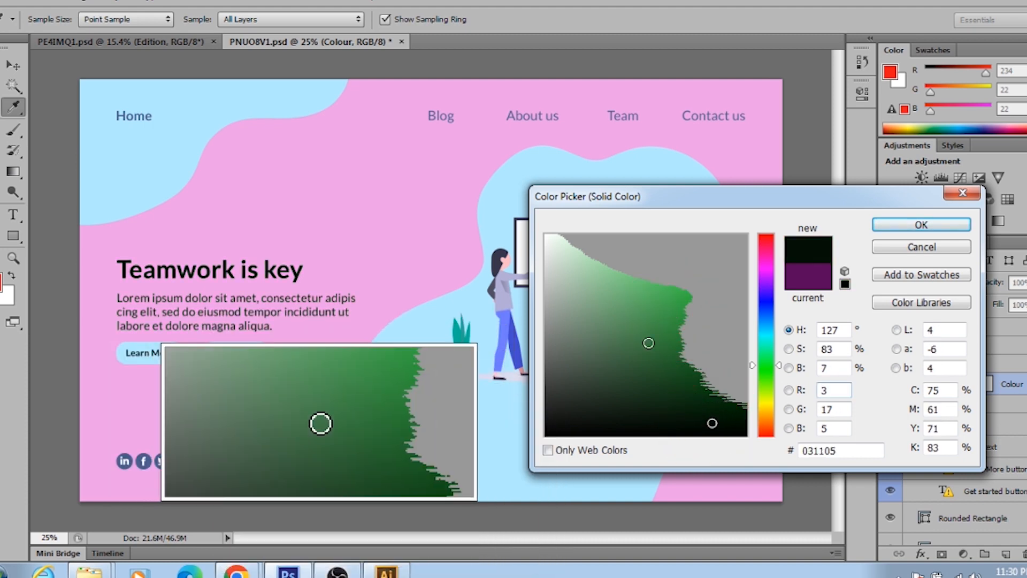
pyautogui.click(660, 323)
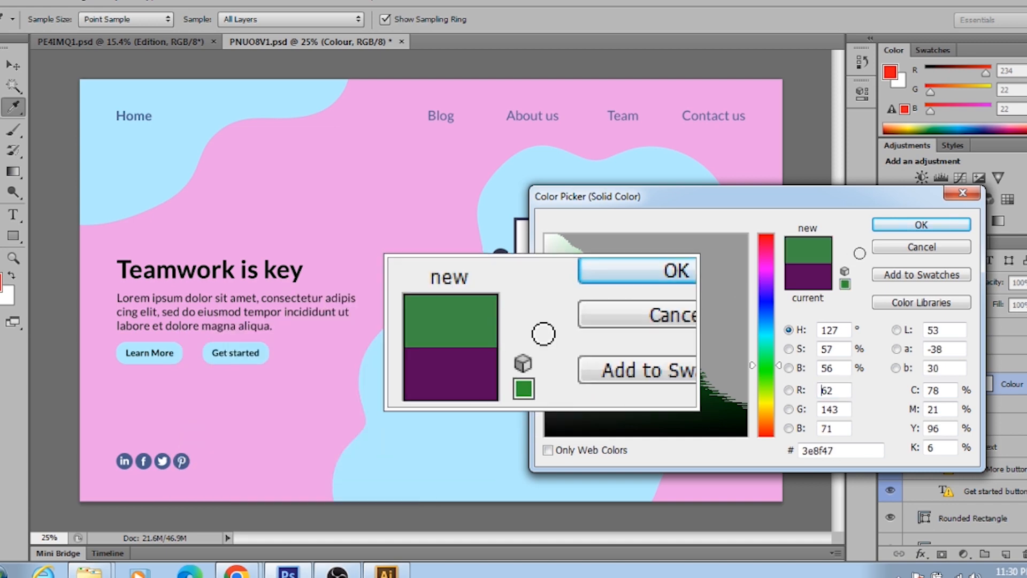
pyautogui.click(921, 224)
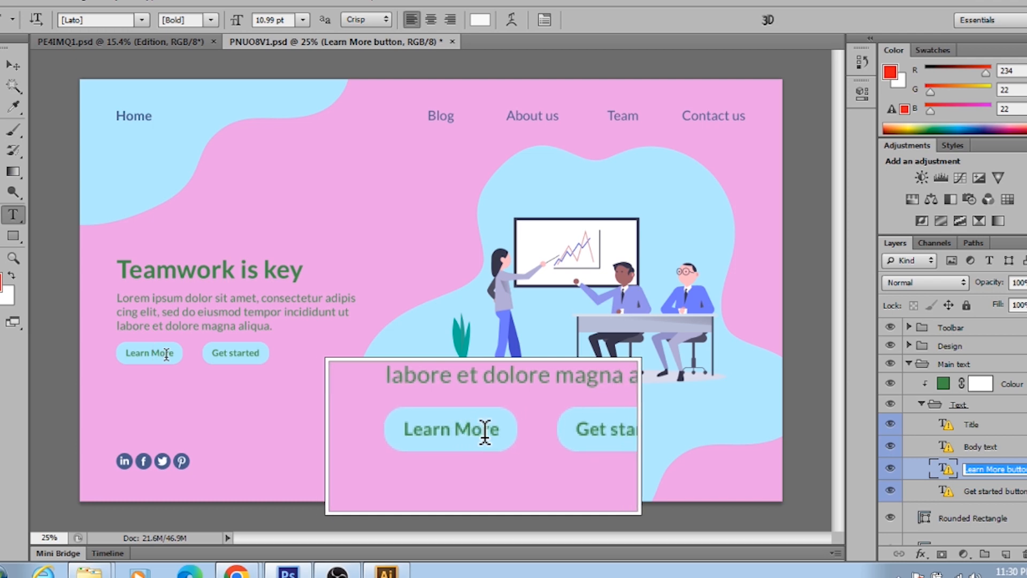
# Edit the Learn More button text to read "Learne", accepting the font substitution, and commit the change
pyautogui.click(166, 354)
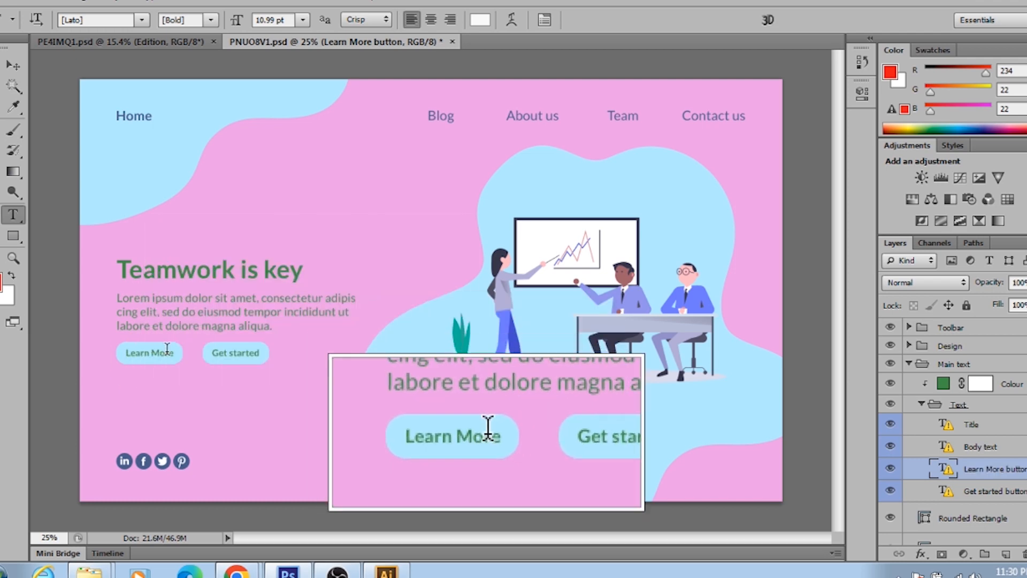
pyautogui.click(172, 354)
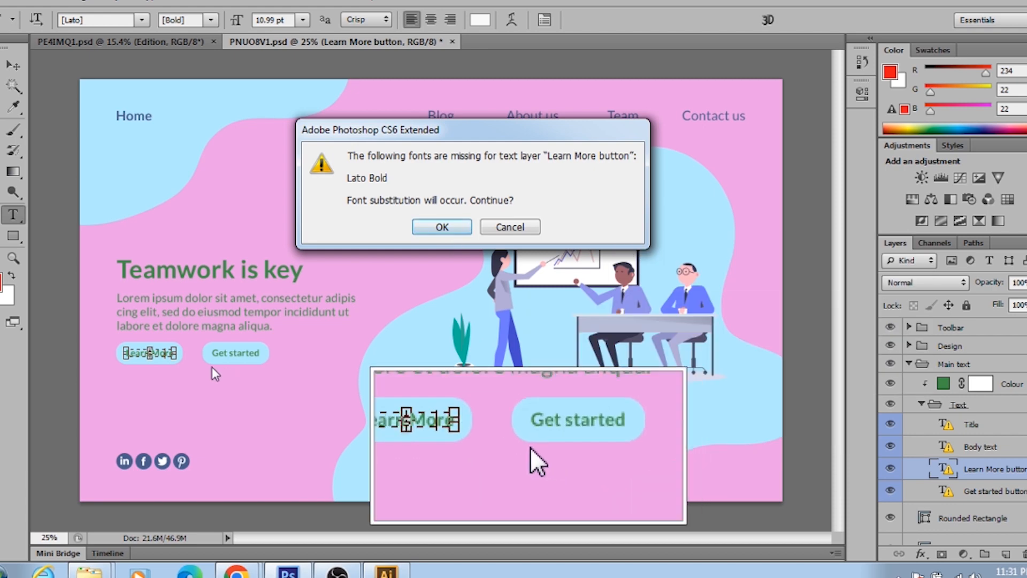
pyautogui.click(442, 227)
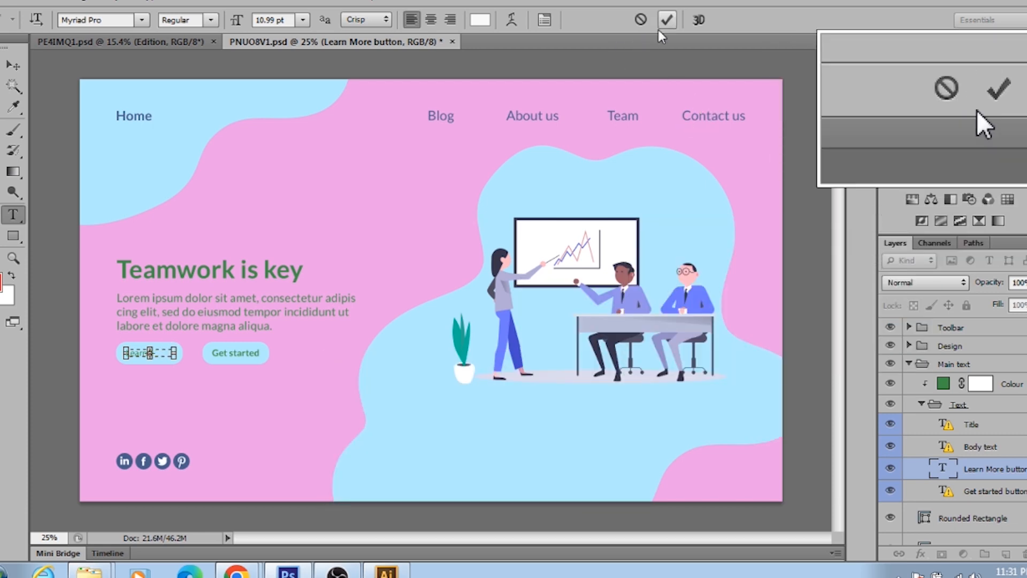
pyautogui.click(664, 20)
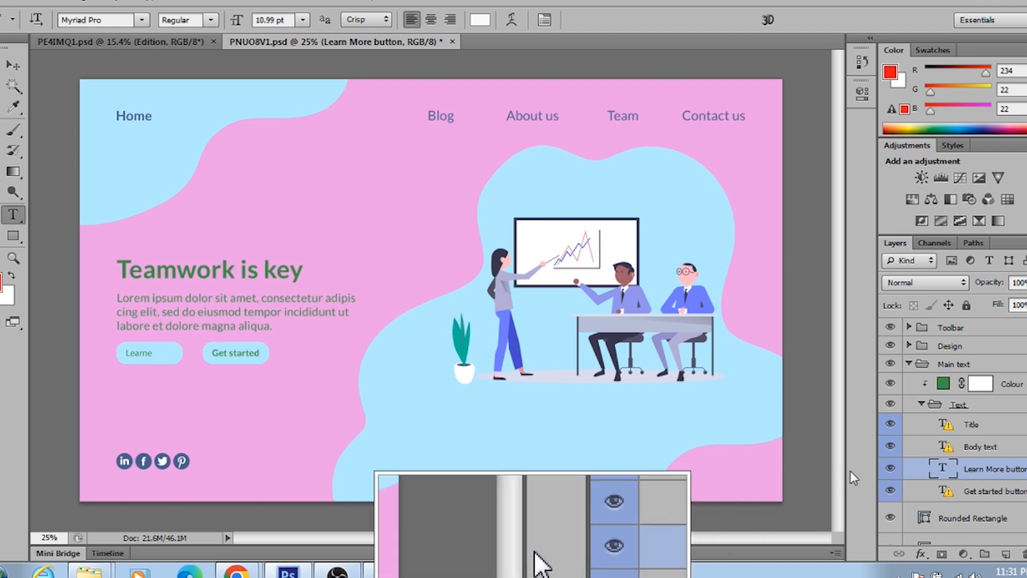
# Open the upper vector smart object of the Design group in Illustrator, accepting the import of the newer-version file
pyautogui.click(909, 365)
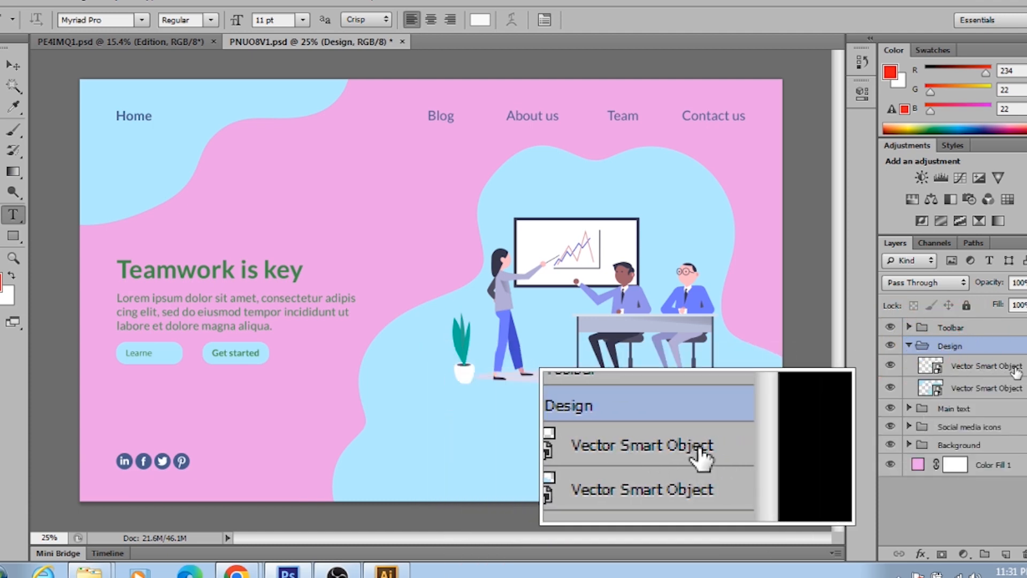
pyautogui.doubleClick(939, 369)
pyautogui.click(508, 225)
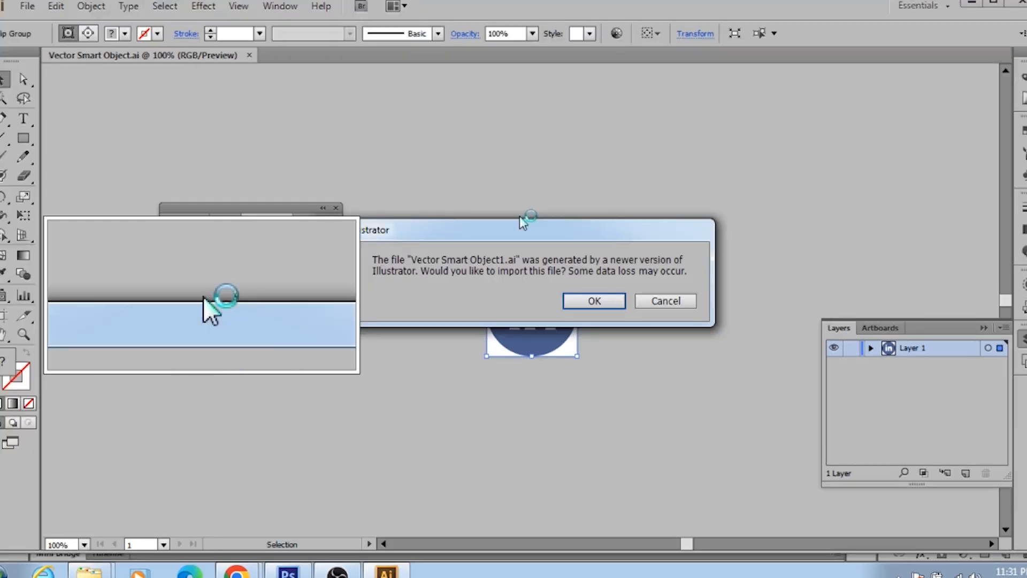
pyautogui.click(601, 301)
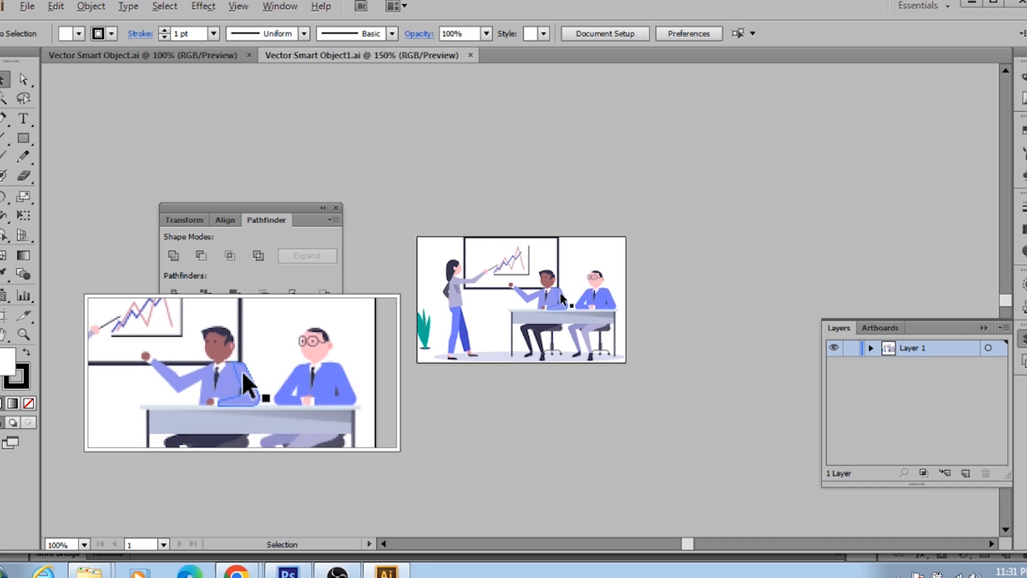
# Close the floating Pathfinder panel covering the illustration and select the clipped artwork at the standing woman
pyautogui.hotkey('ctrl', '+')
pyautogui.hotkey('ctrl', '+')
pyautogui.hotkey('ctrl', '+')
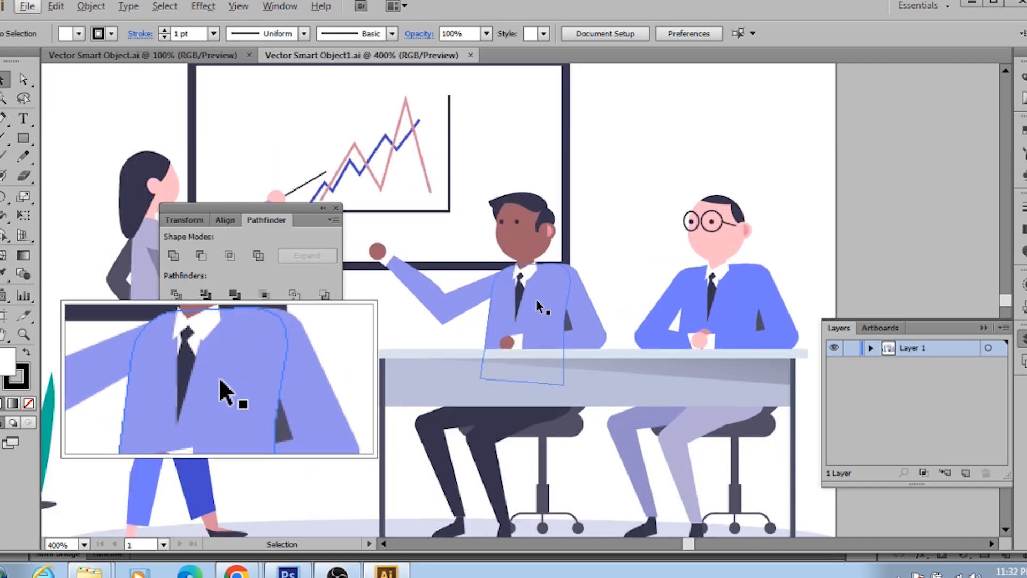
pyautogui.click(335, 208)
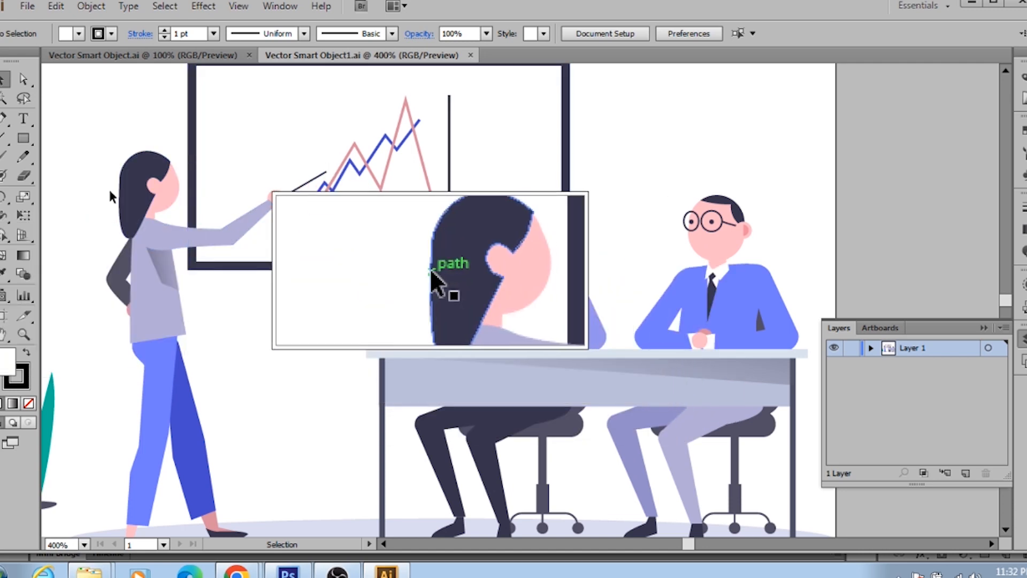
pyautogui.click(158, 191)
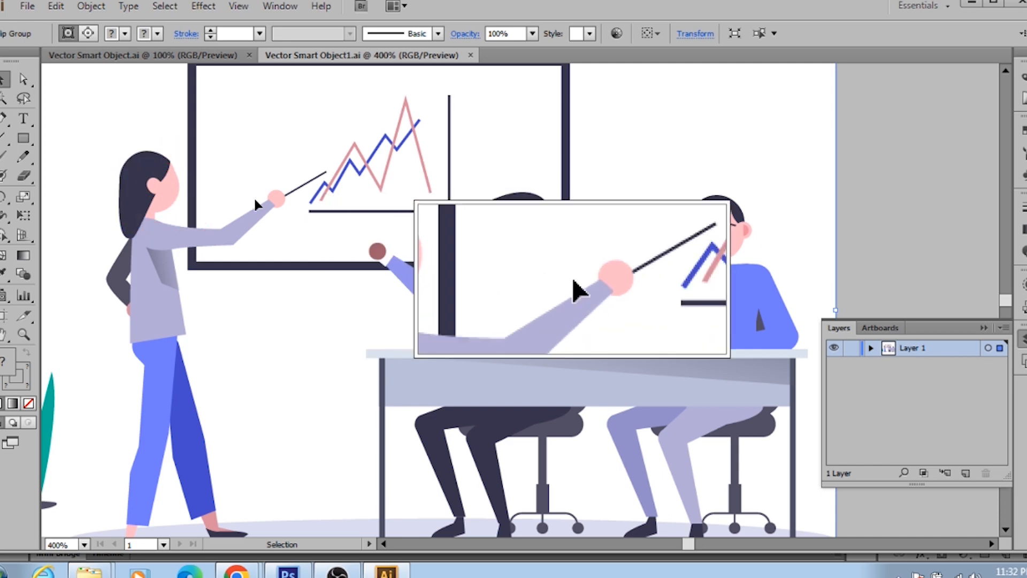
pyautogui.click(277, 199)
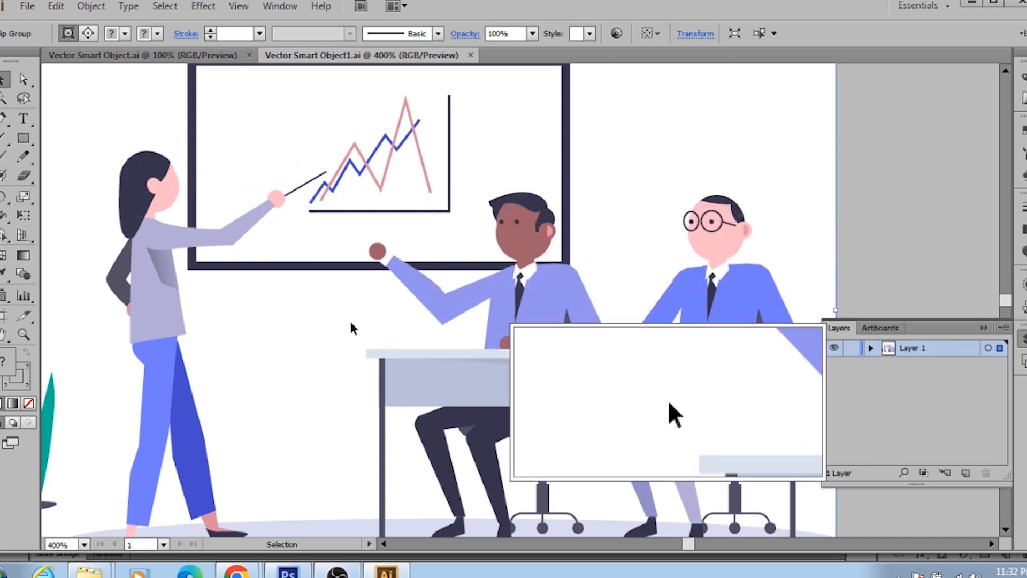
# Expand Layer 1, its clip group and the nested group holding the standing woman's shapes
pyautogui.click(871, 348)
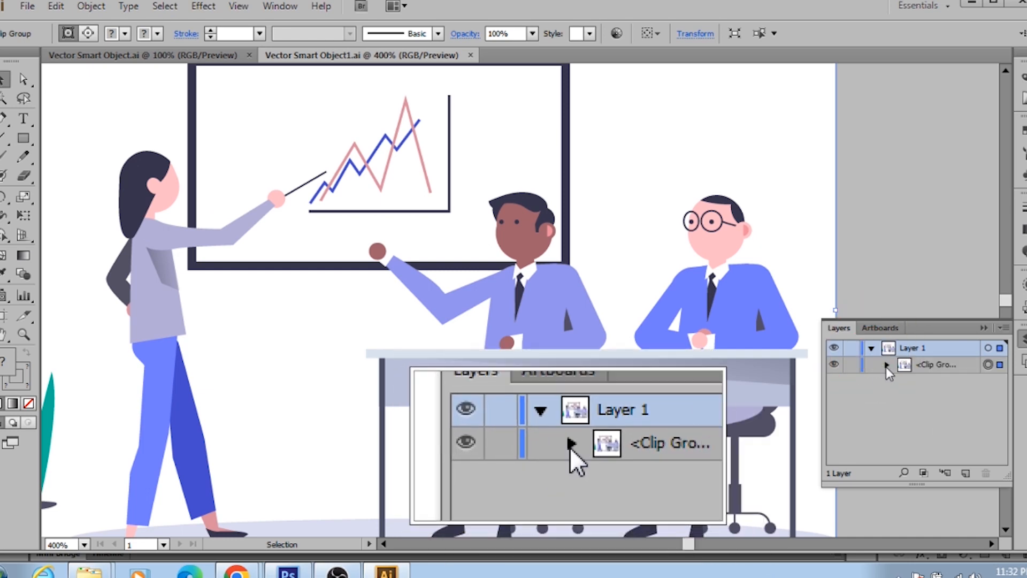
pyautogui.click(888, 364)
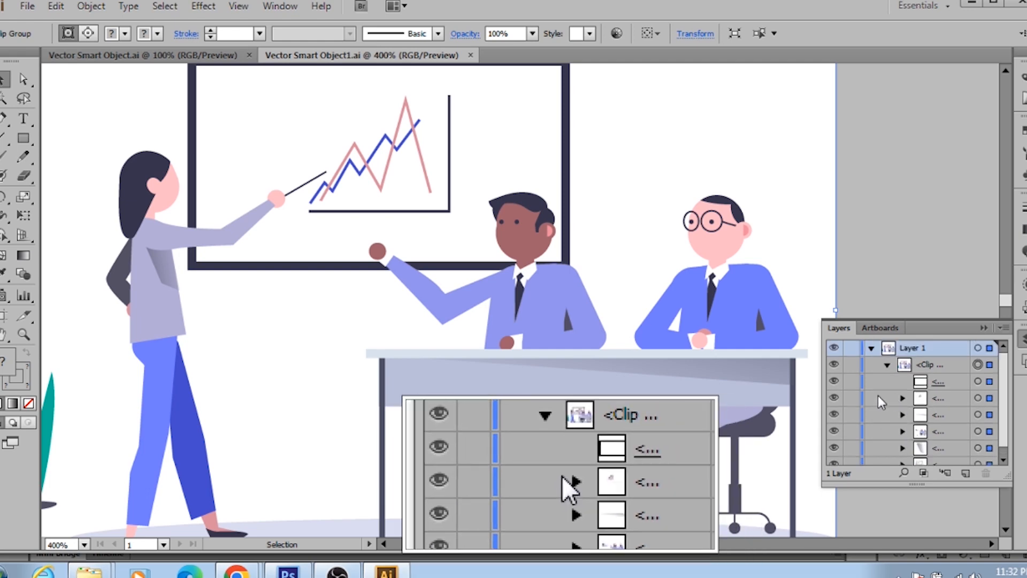
pyautogui.click(167, 197)
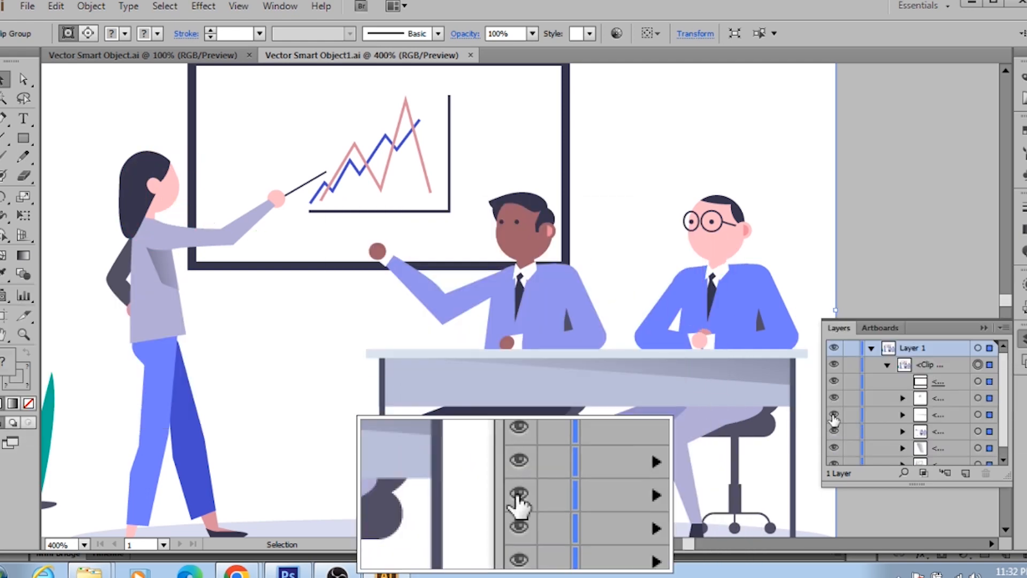
pyautogui.scroll(-1, 931, 455)
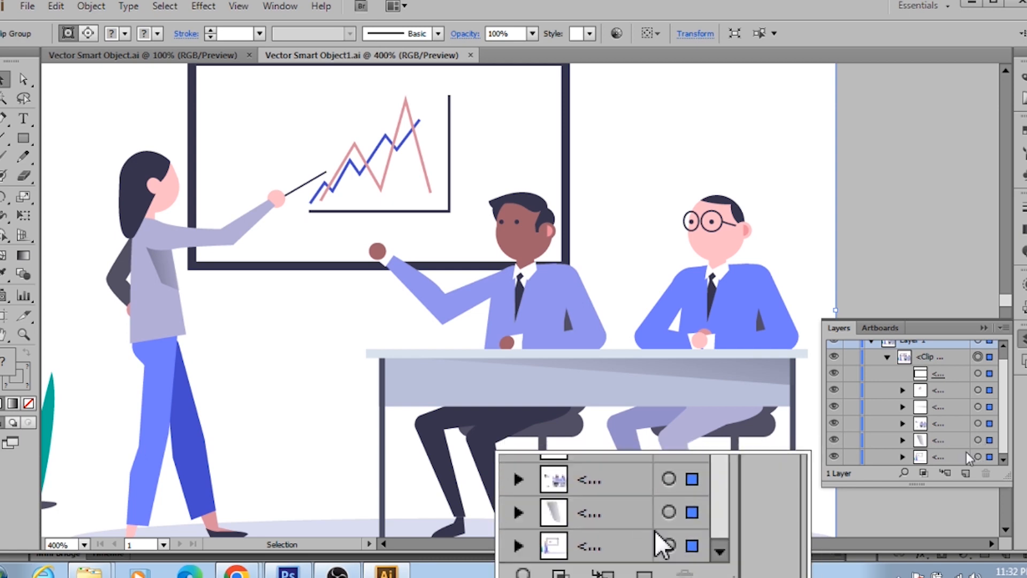
pyautogui.click(901, 458)
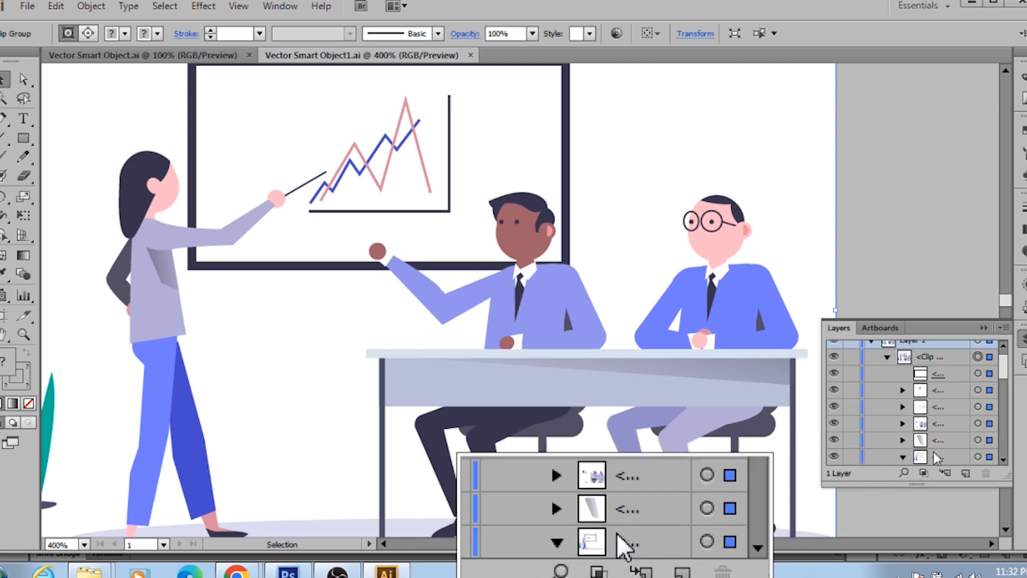
pyautogui.scroll(-3, 936, 455)
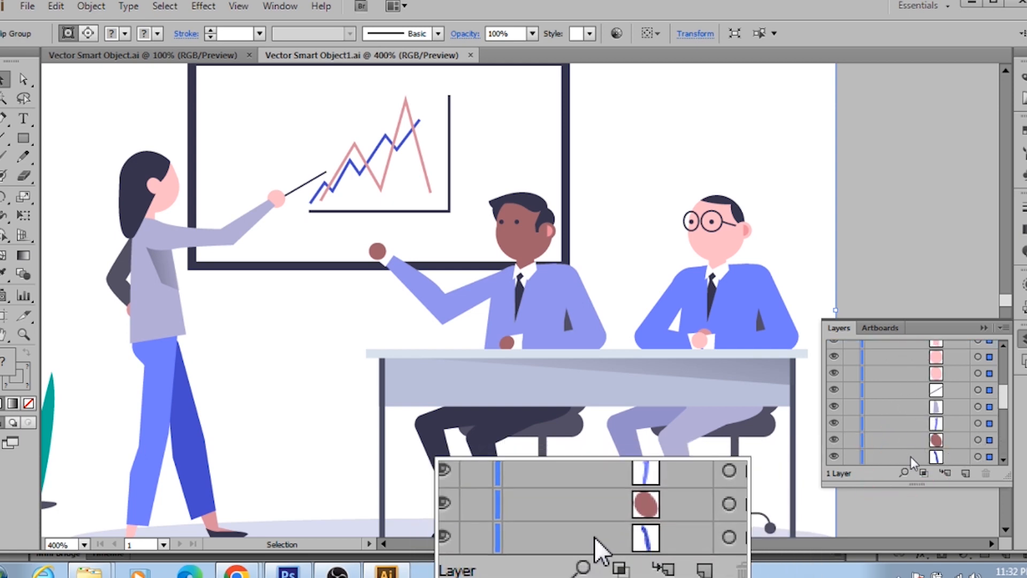
# Toggle the visibility of individual paths in the nested group to identify the one forming the standing woman's face
pyautogui.click(833, 441)
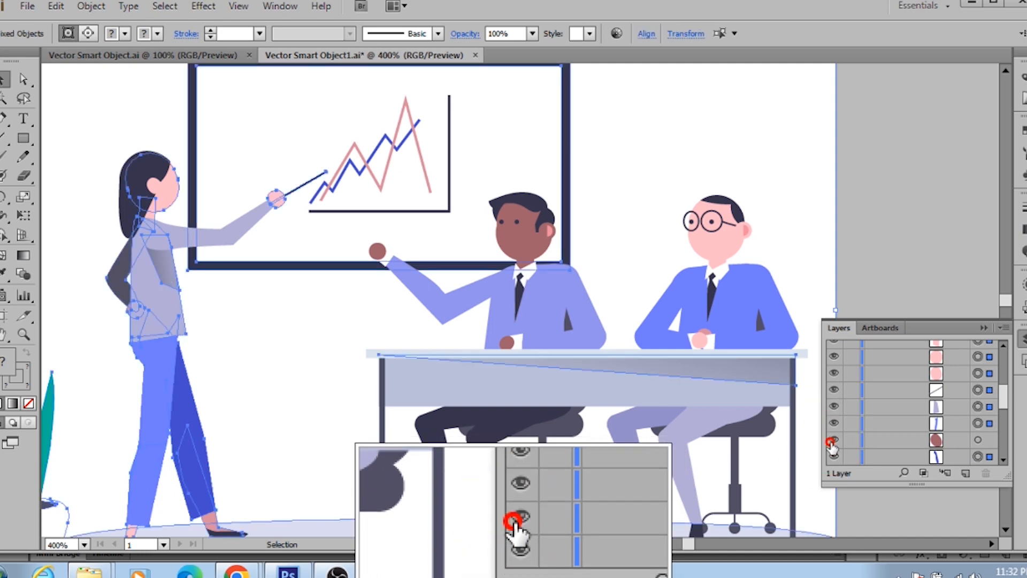
pyautogui.scroll(-6, 978, 443)
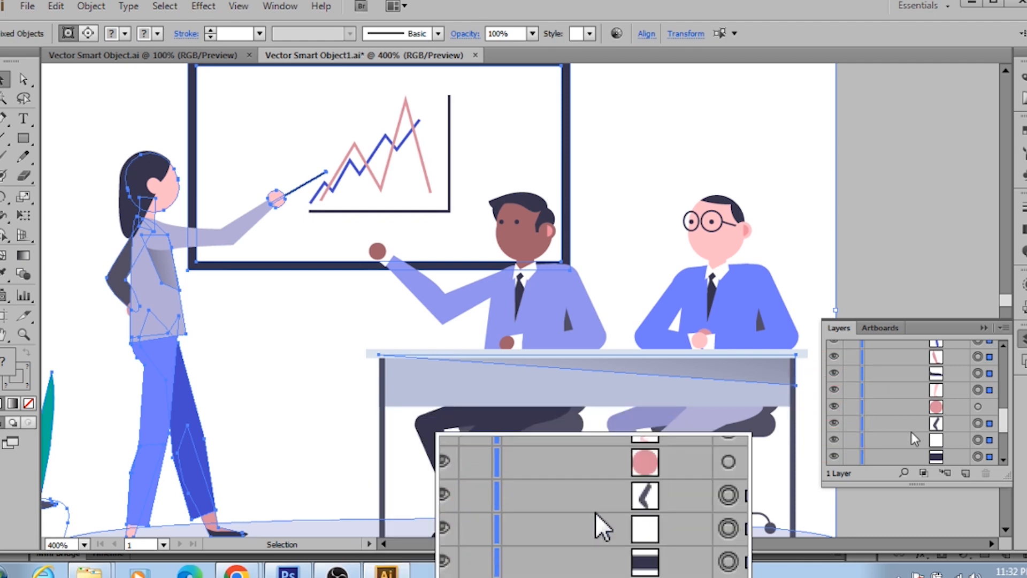
pyautogui.scroll(10, 917, 428)
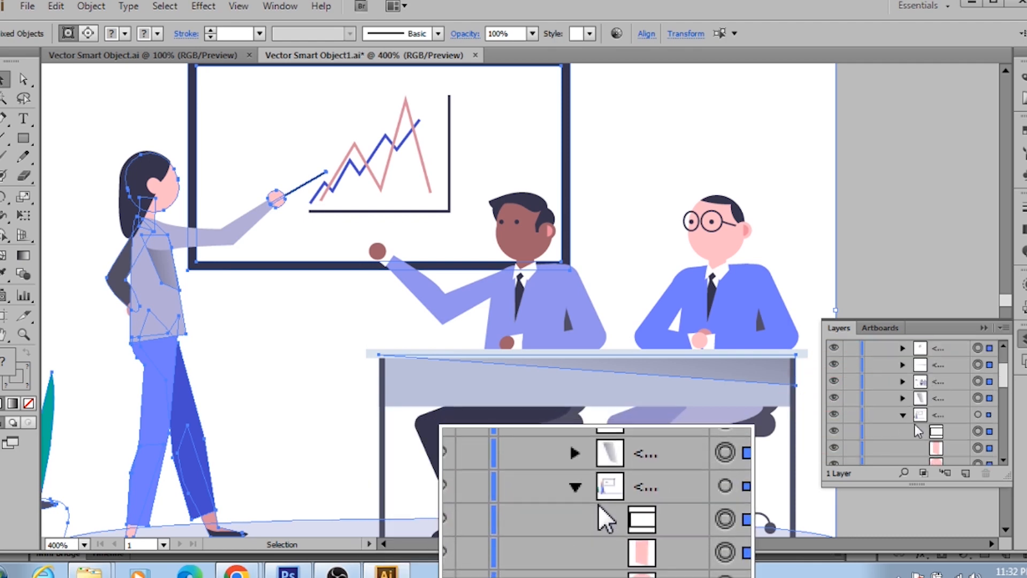
pyautogui.scroll(-5, 916, 430)
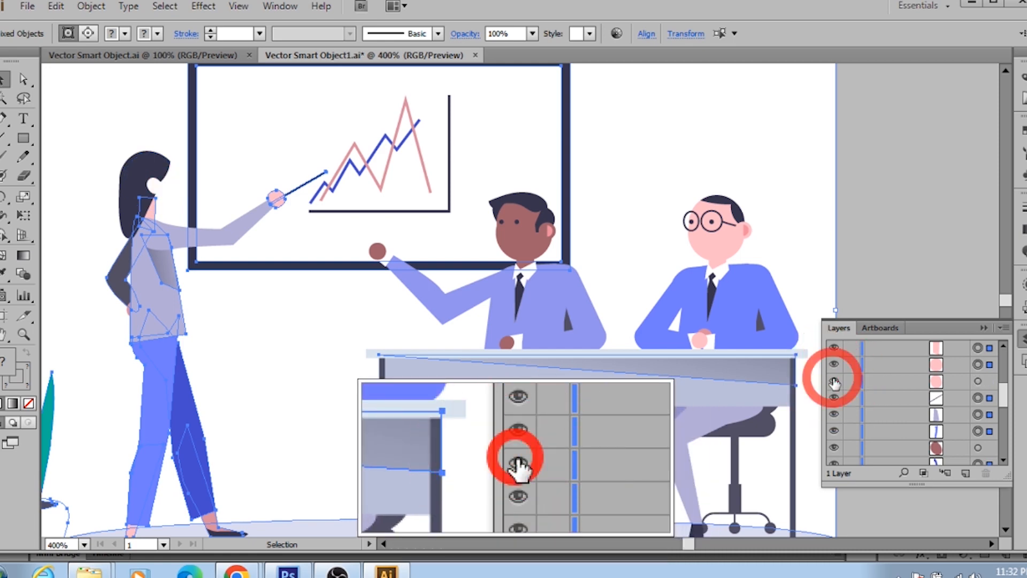
pyautogui.click(834, 381)
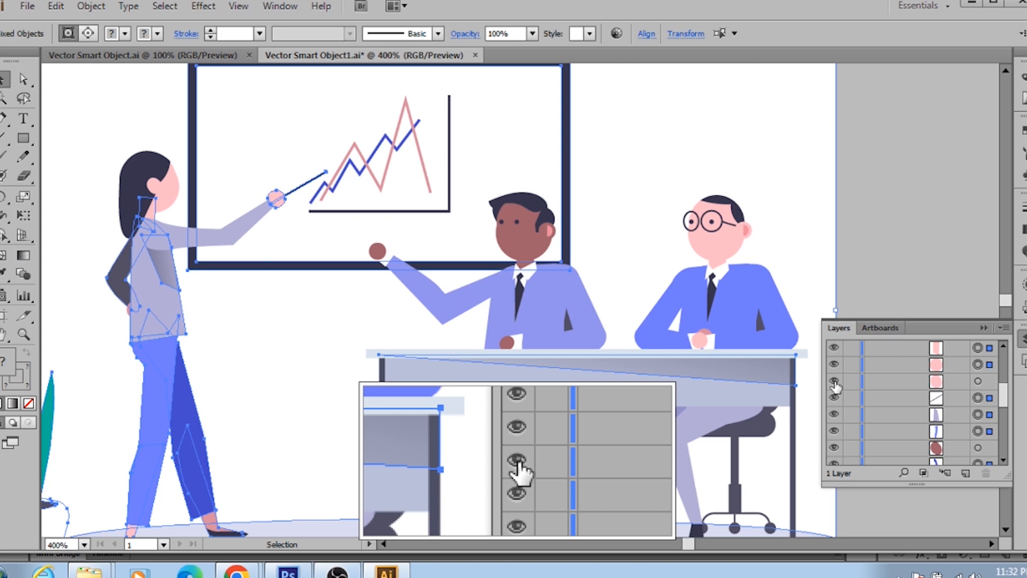
pyautogui.doubleClick(936, 383)
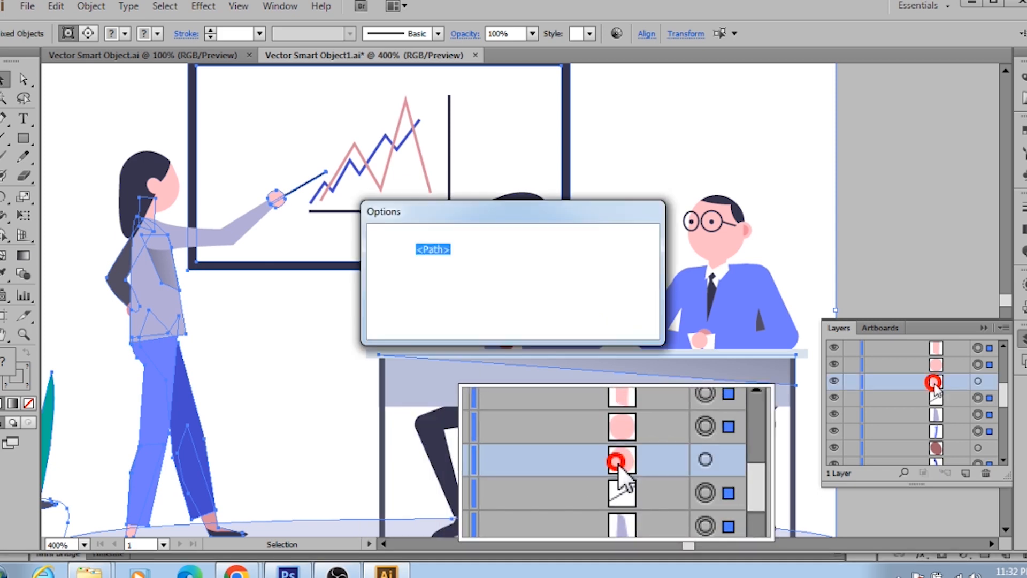
pyautogui.click(612, 305)
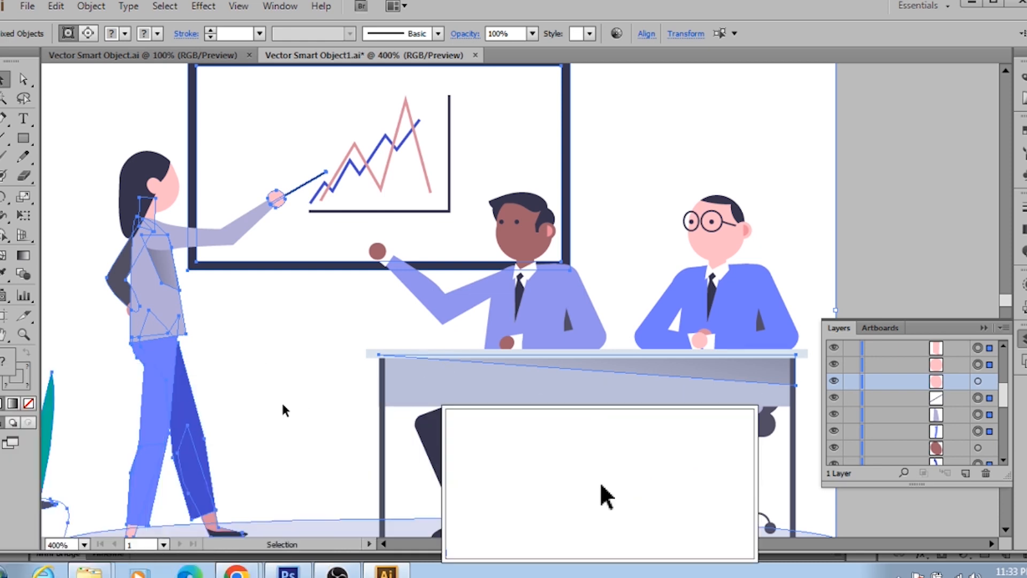
pyautogui.doubleClick(11, 361)
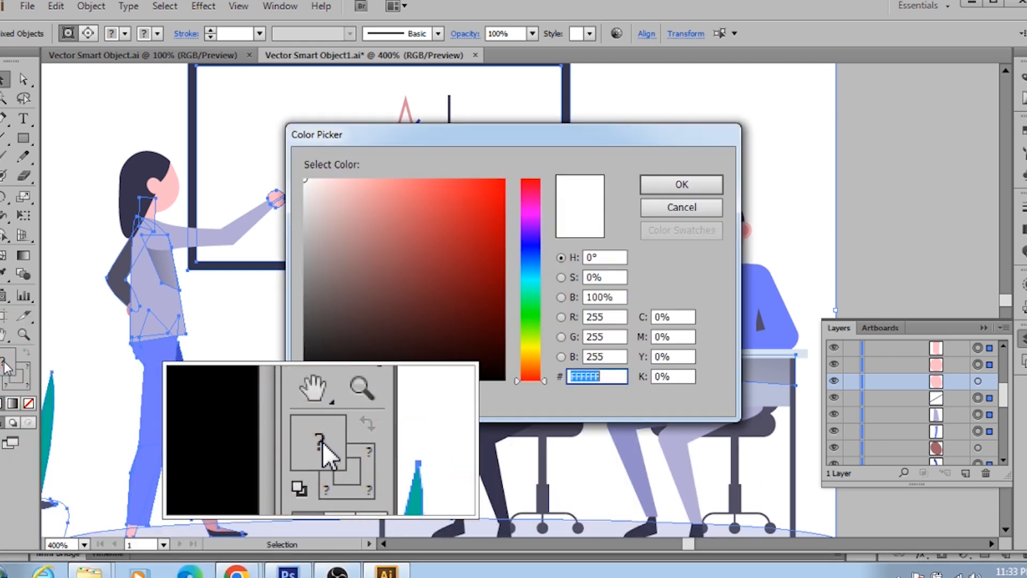
pyautogui.click(464, 208)
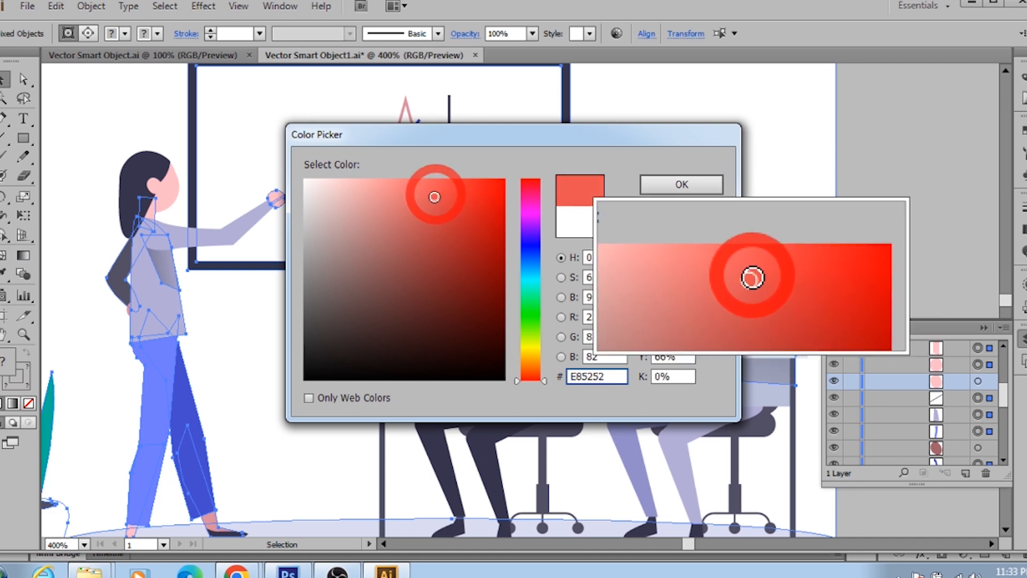
pyautogui.click(402, 198)
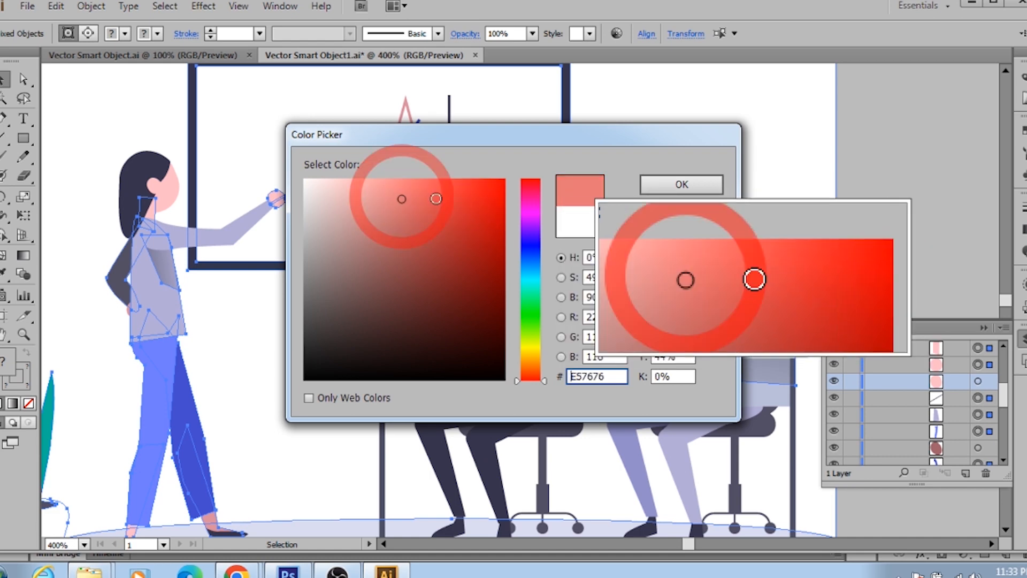
pyautogui.click(468, 199)
pyautogui.click(663, 184)
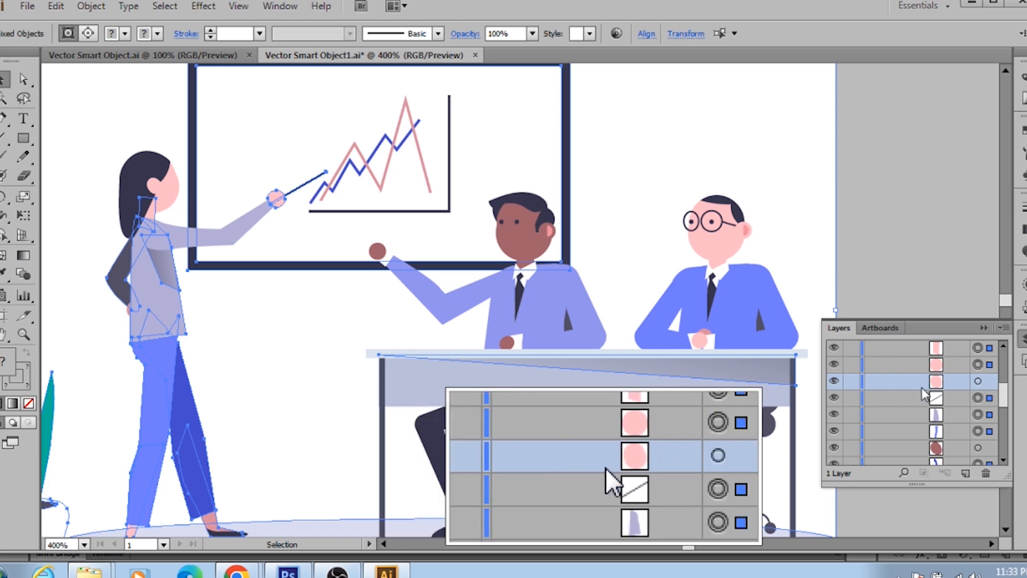
# Target the path forming the standing woman's face and set its fill to the red EA1B42
pyautogui.click(983, 382)
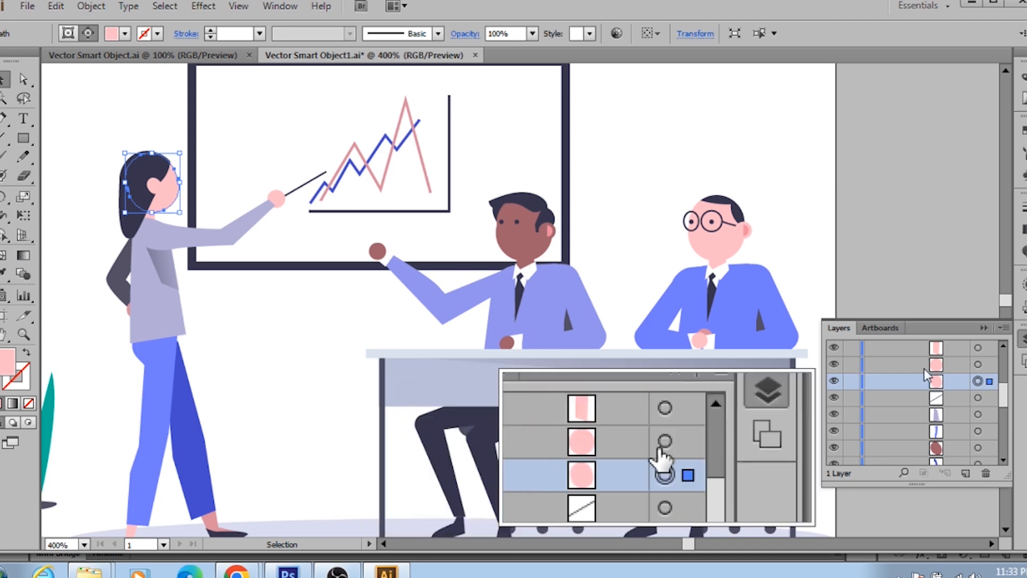
pyautogui.doubleClick(8, 361)
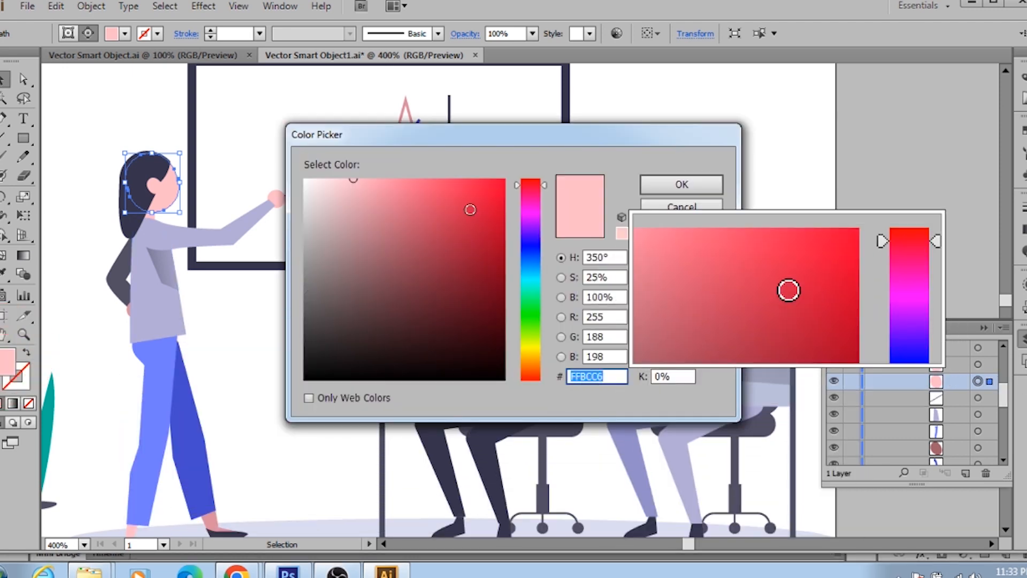
pyautogui.moveTo(471, 205); pyautogui.dragTo(485, 194)
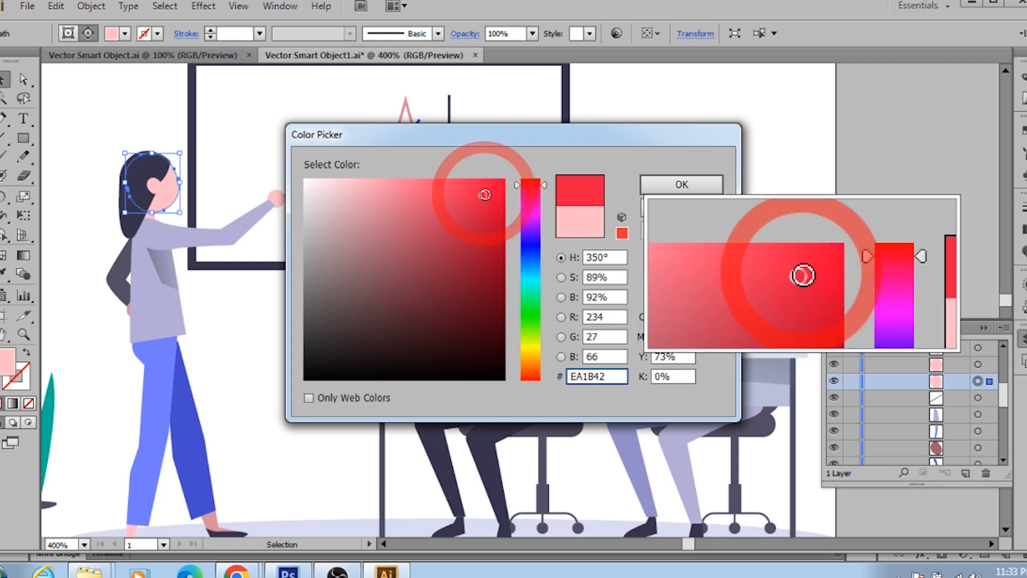
pyautogui.click(682, 185)
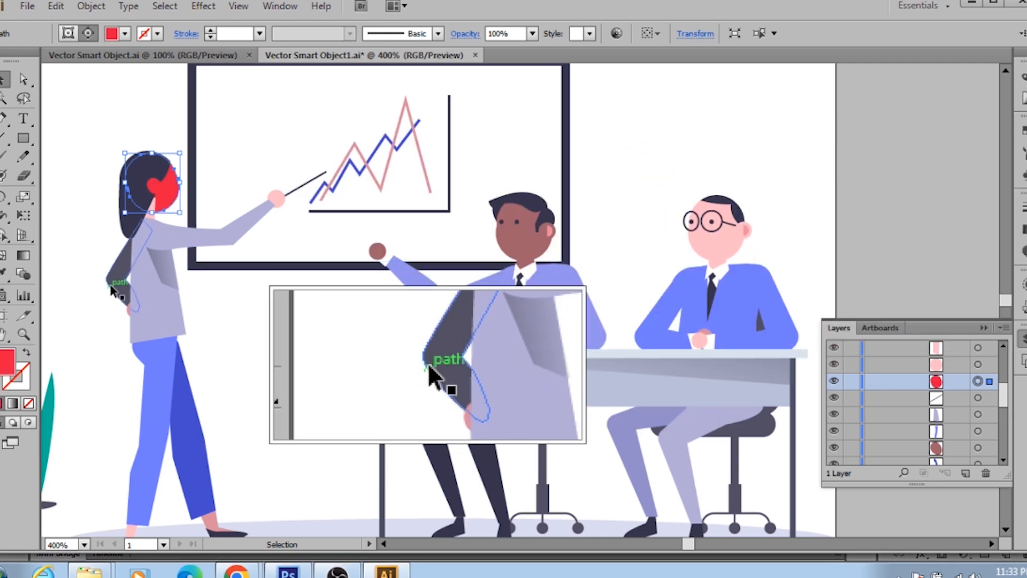
# Change the fill of the standing woman's face to a bright green, about 4EE81C
pyautogui.doubleClick(2, 361)
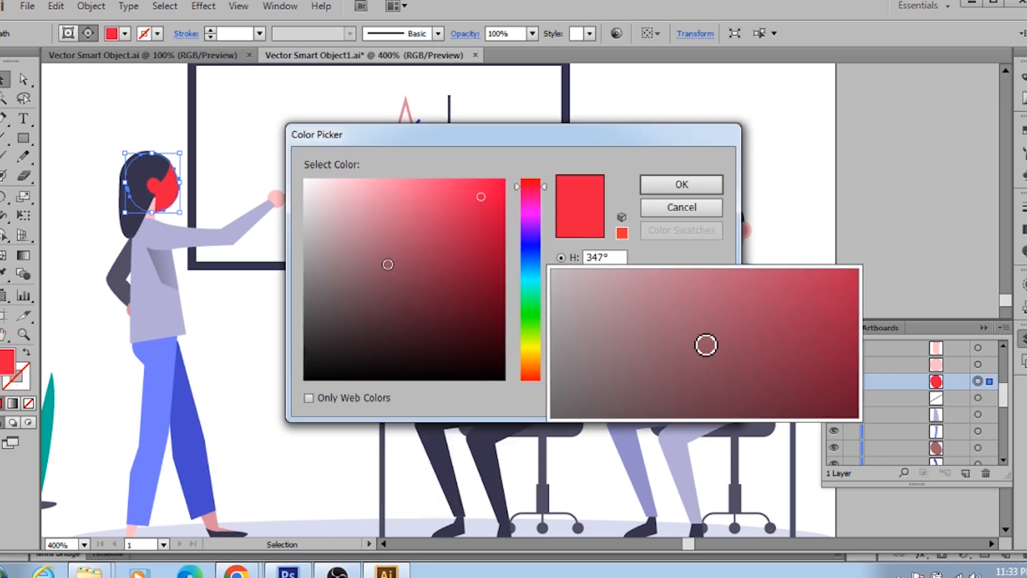
pyautogui.click(531, 322)
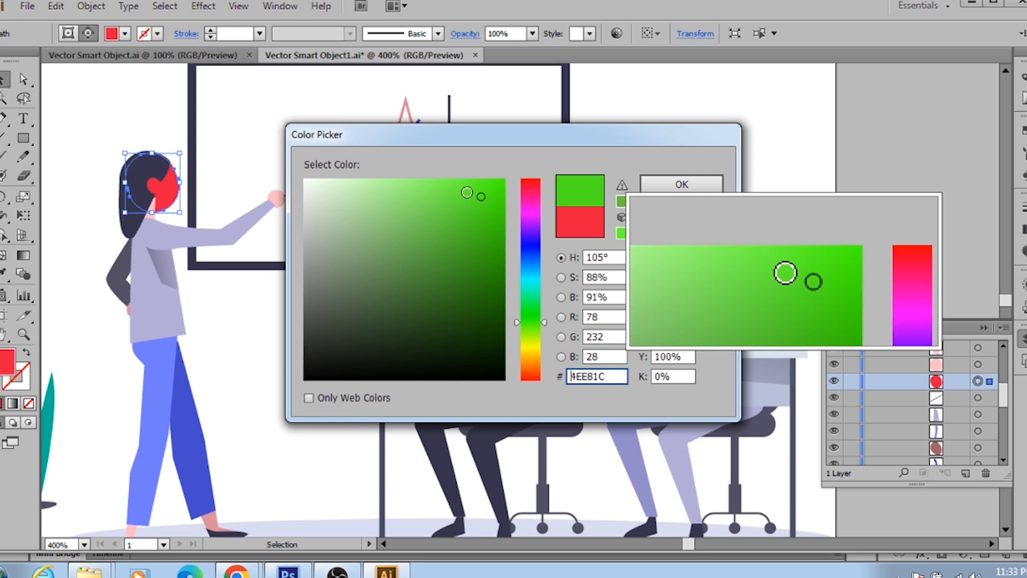
pyautogui.click(675, 185)
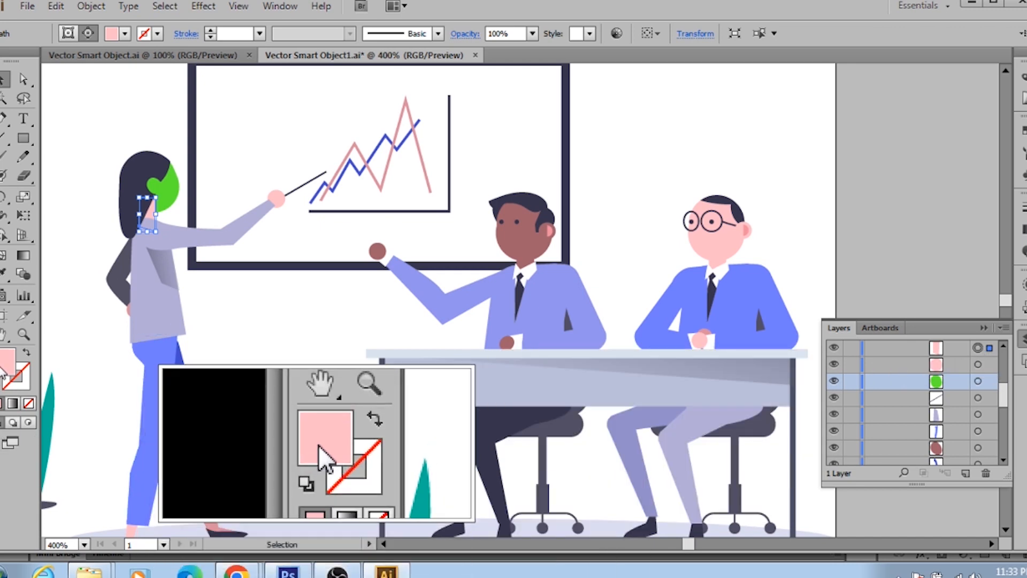
# Target the standing woman's neck path and fill it with a bright green like the face
pyautogui.doubleClick(7, 366)
pyautogui.click(527, 318)
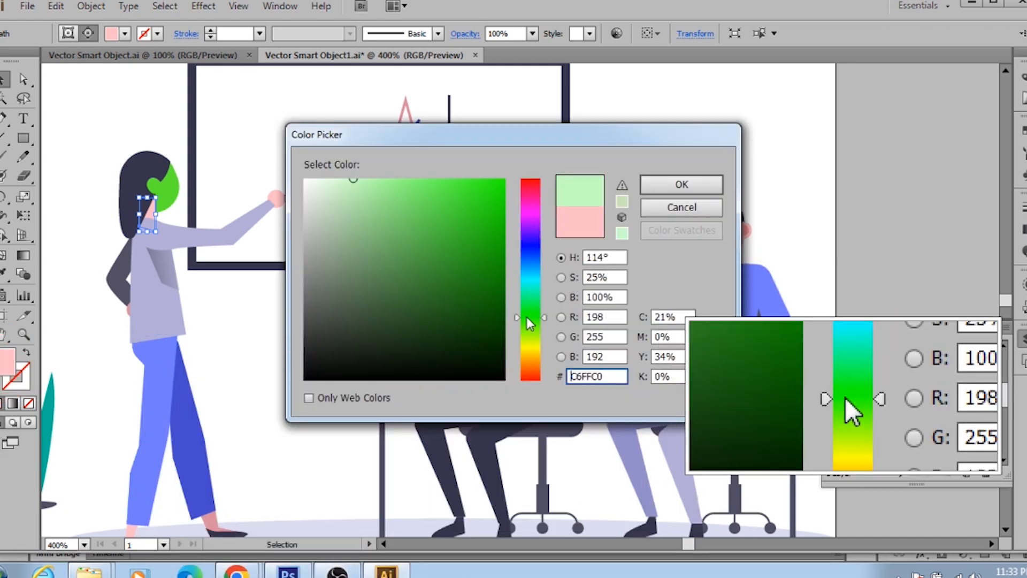
pyautogui.click(675, 185)
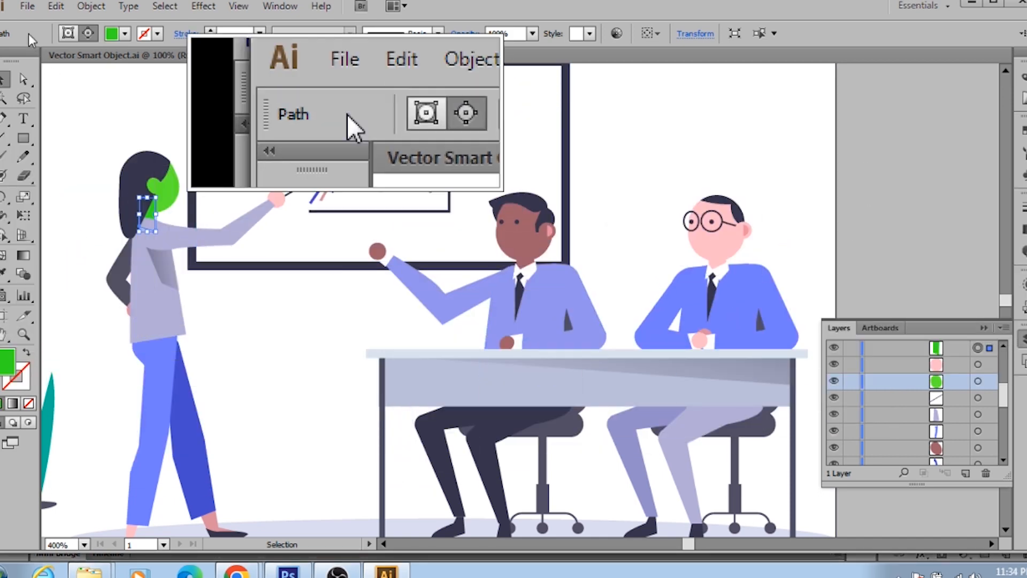
# Save the recoloured illustration and switch to Photoshop to check the landing page
pyautogui.click(27, 11)
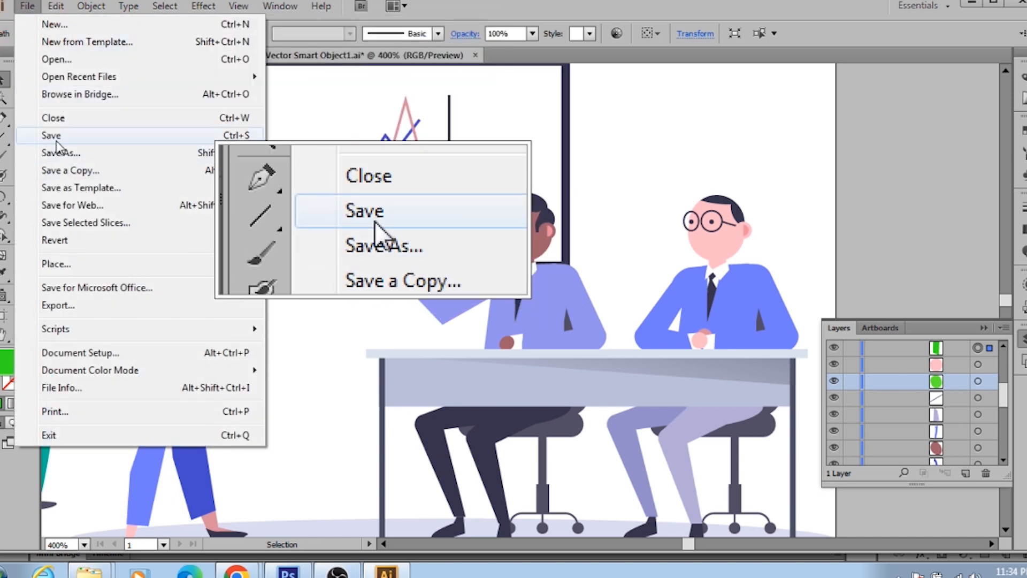
pyautogui.click(51, 136)
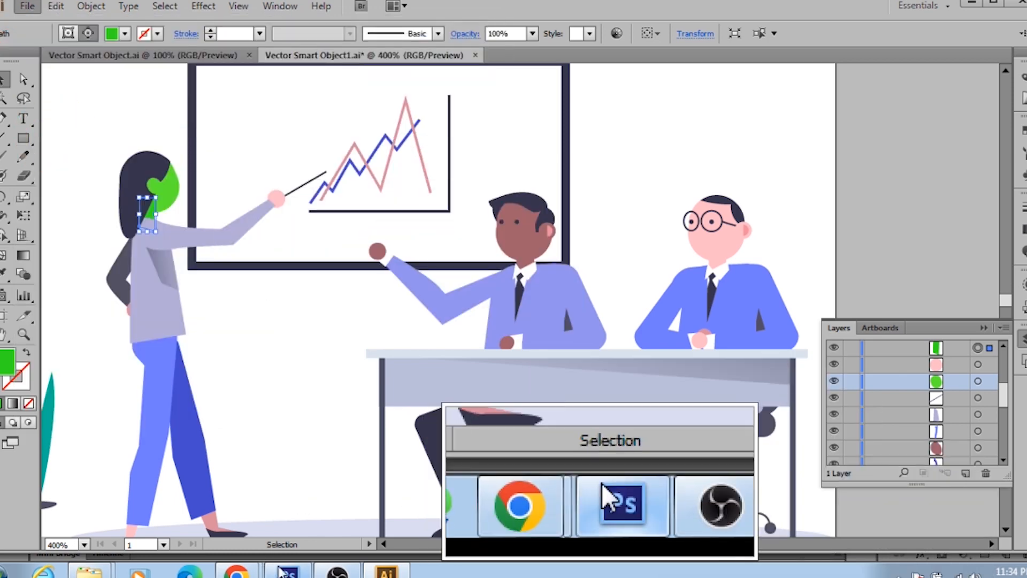
pyautogui.click(288, 570)
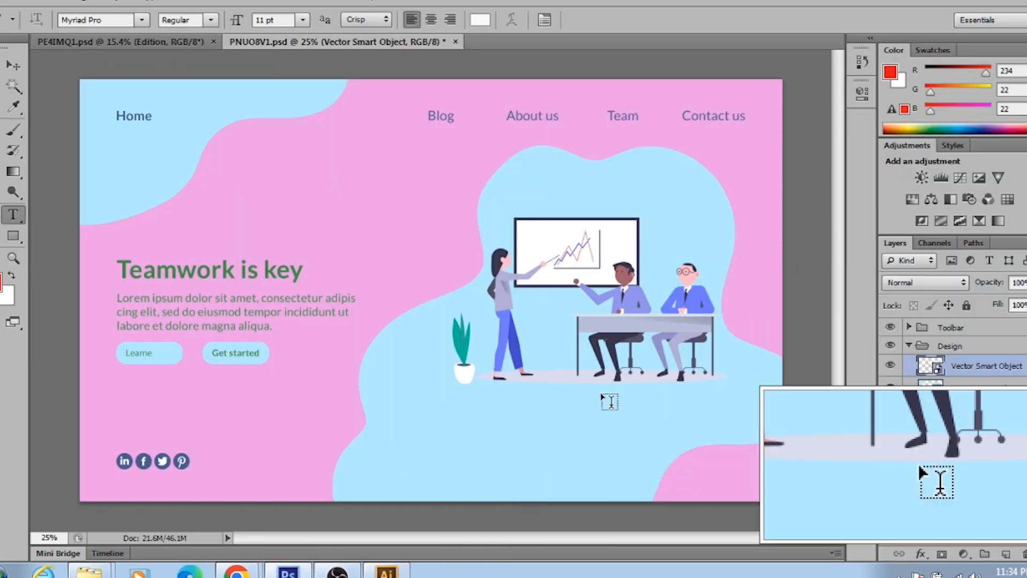
# Go back to Illustrator, close the saved Vector Smart Object1.ai document and return to Photoshop
pyautogui.click(386, 570)
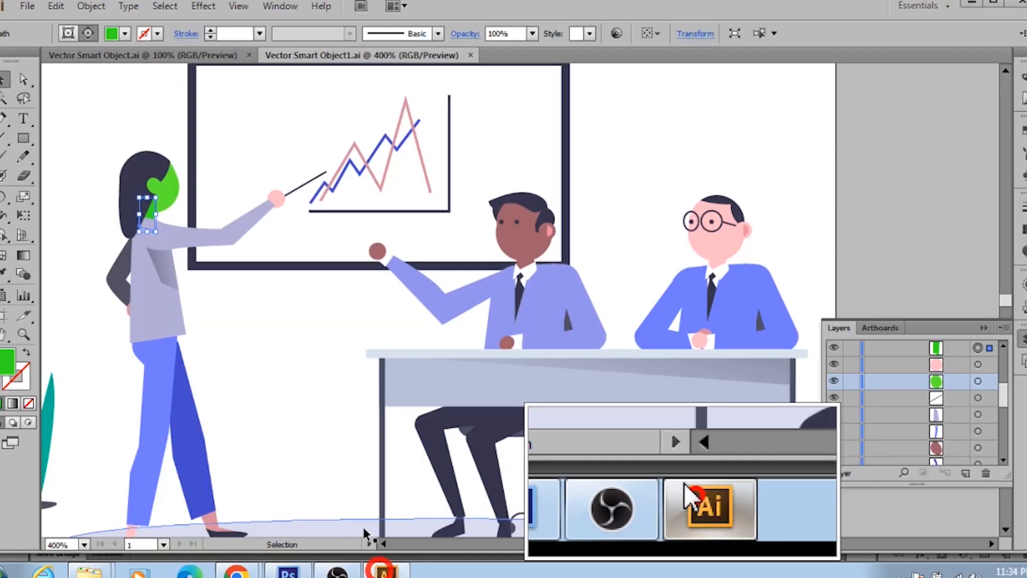
pyautogui.click(24, 7)
pyautogui.click(56, 137)
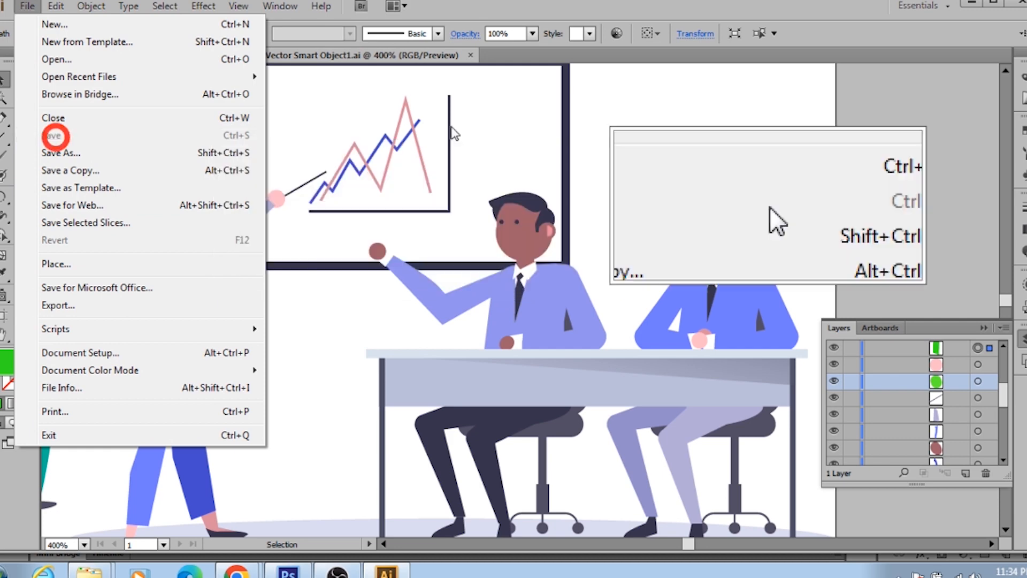
pyautogui.click(471, 55)
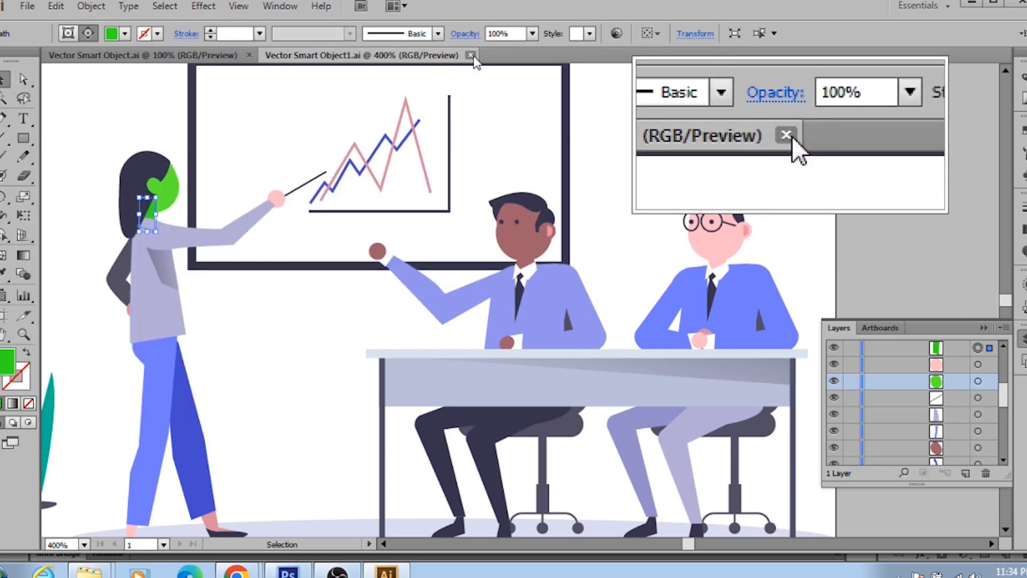
pyautogui.click(471, 56)
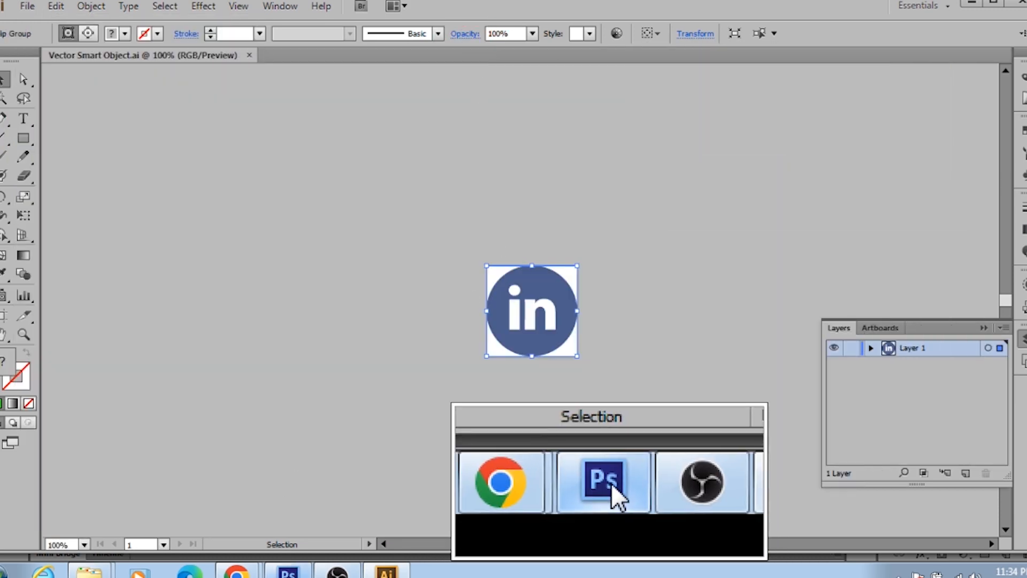
pyautogui.click(288, 572)
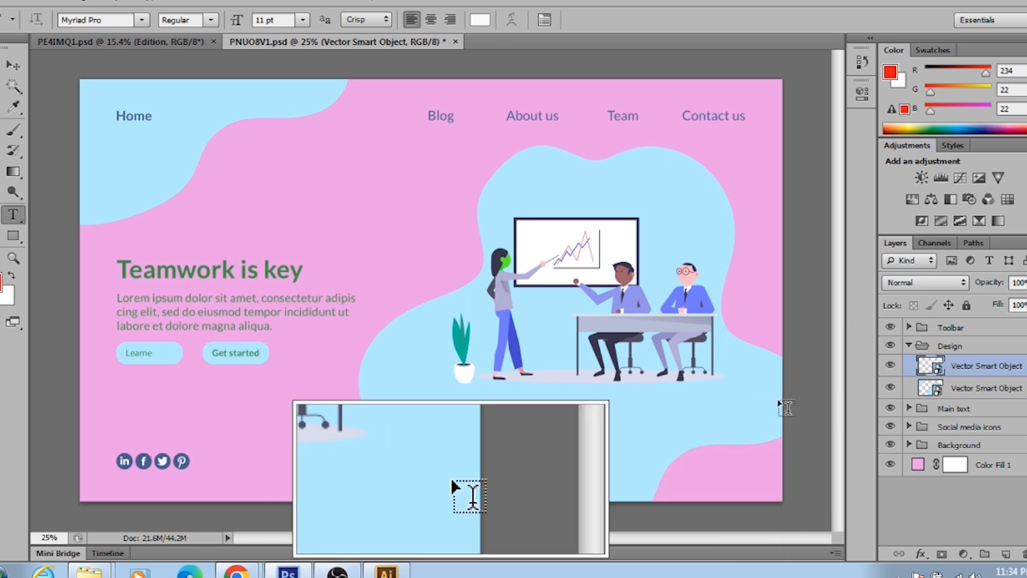
# Open the contents of the Design group's lower vector smart object and select its top layer's light-blue shape with the Magic Wand
pyautogui.doubleClick(936, 392)
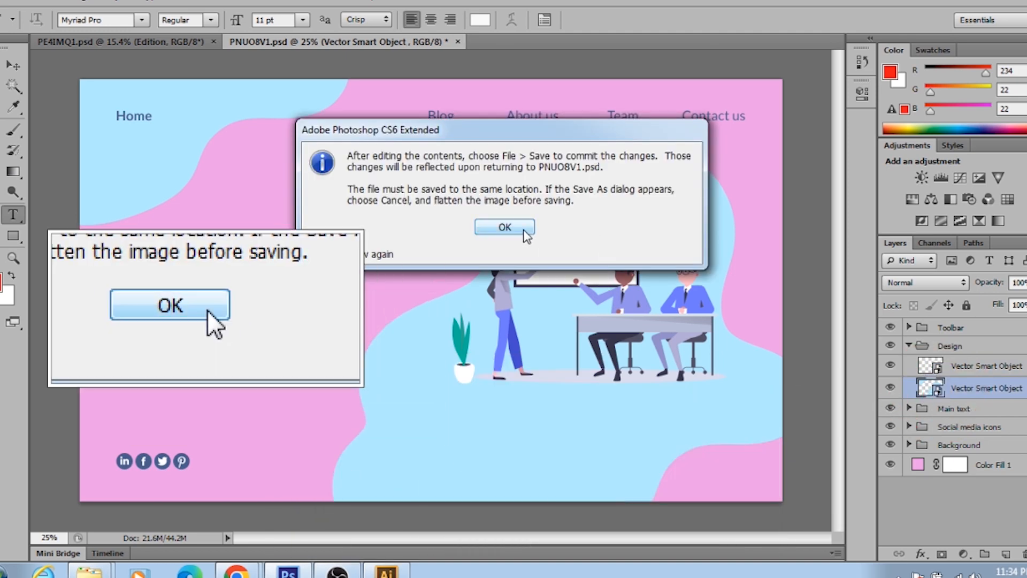
pyautogui.click(525, 229)
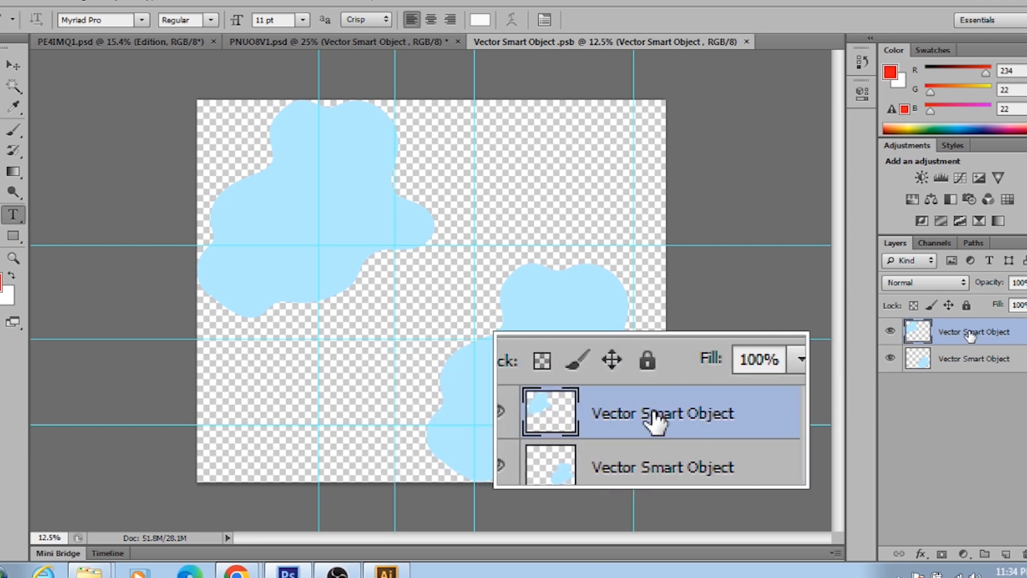
pyautogui.click(890, 333)
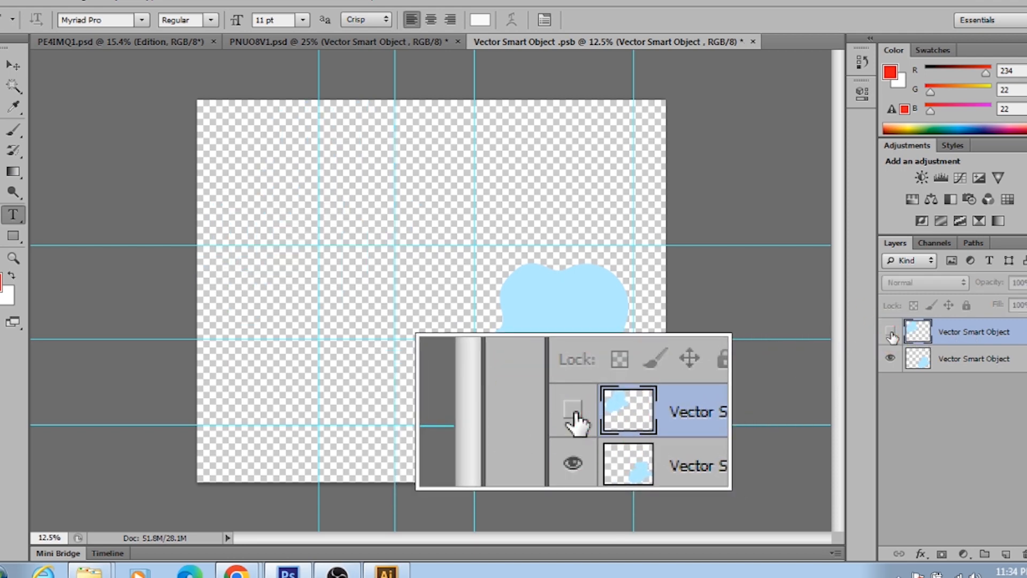
pyautogui.click(890, 333)
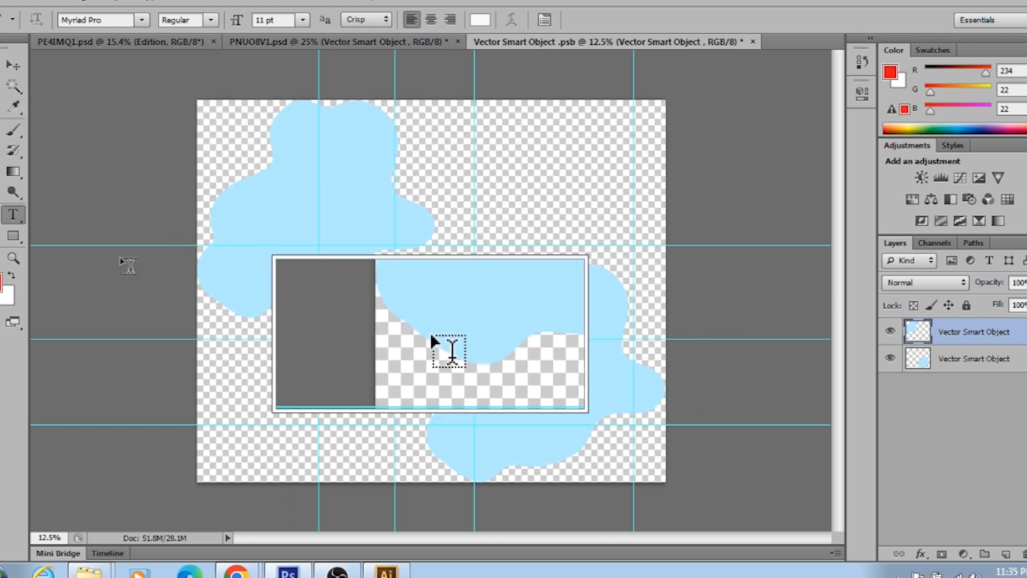
pyautogui.click(13, 86)
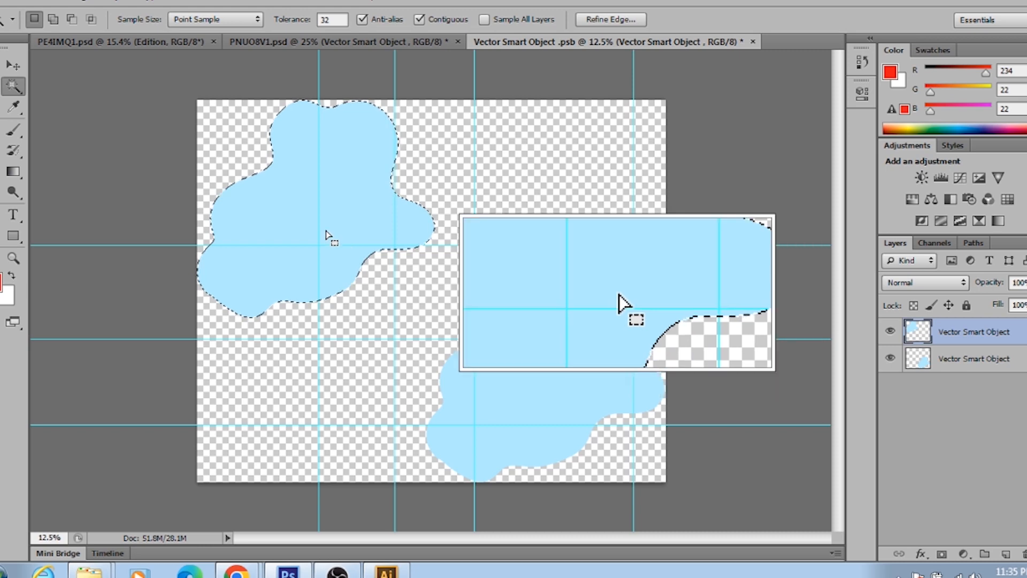
# Try to cover the selected light-blue shape with a Solid Color fill layer in muted lilac c3a1c5
pyautogui.click(964, 554)
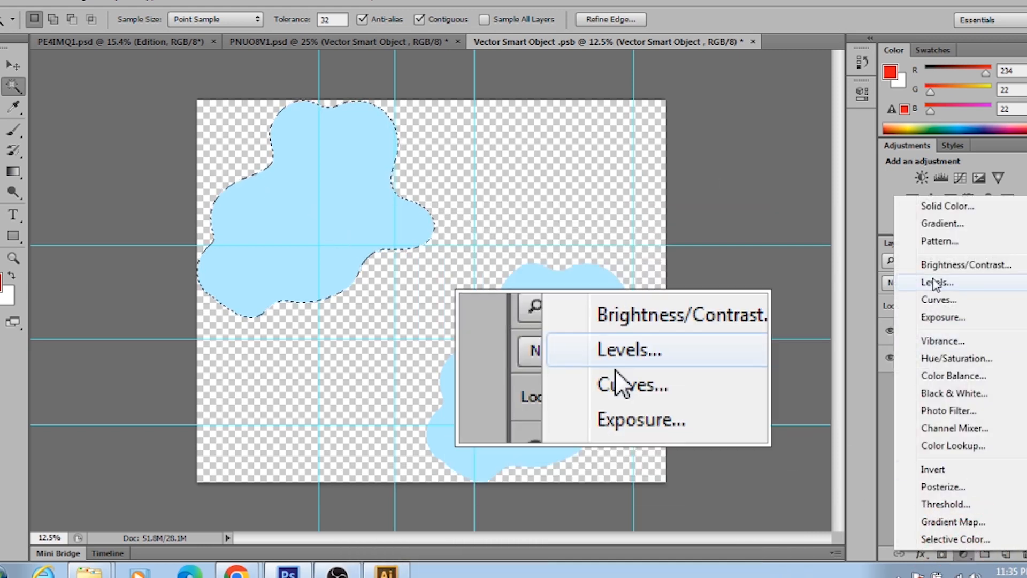
pyautogui.click(945, 206)
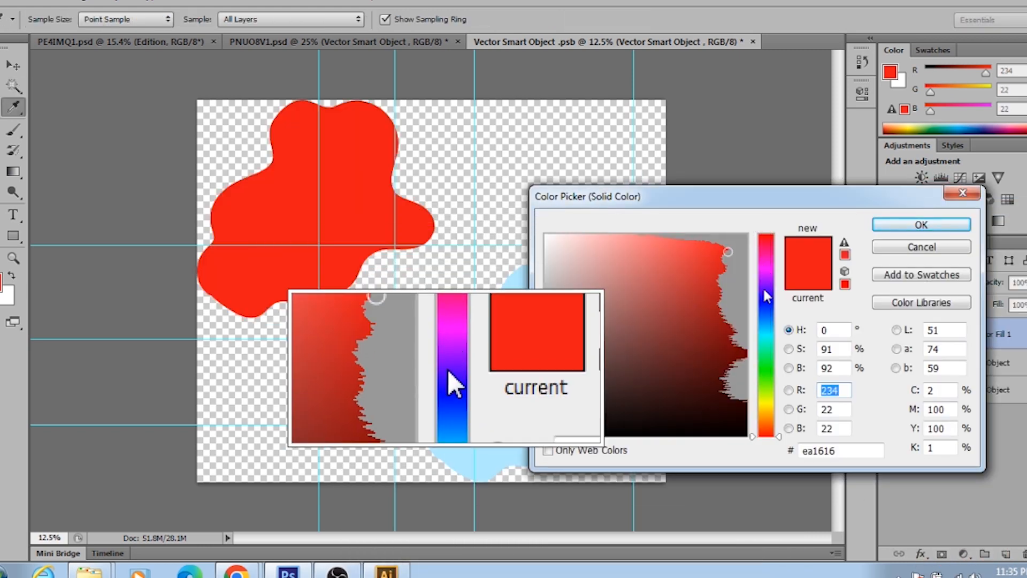
pyautogui.click(771, 340)
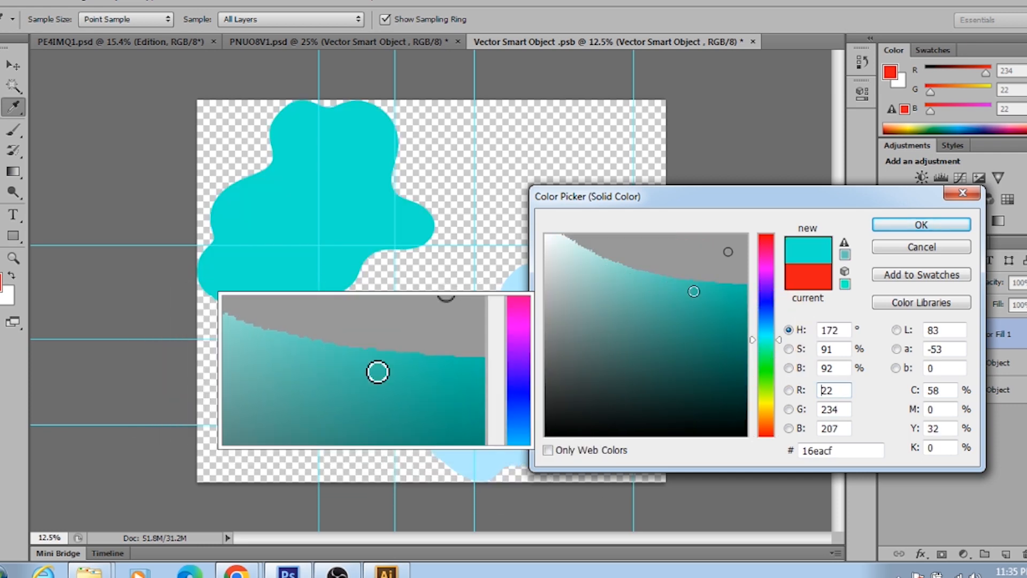
pyautogui.click(768, 269)
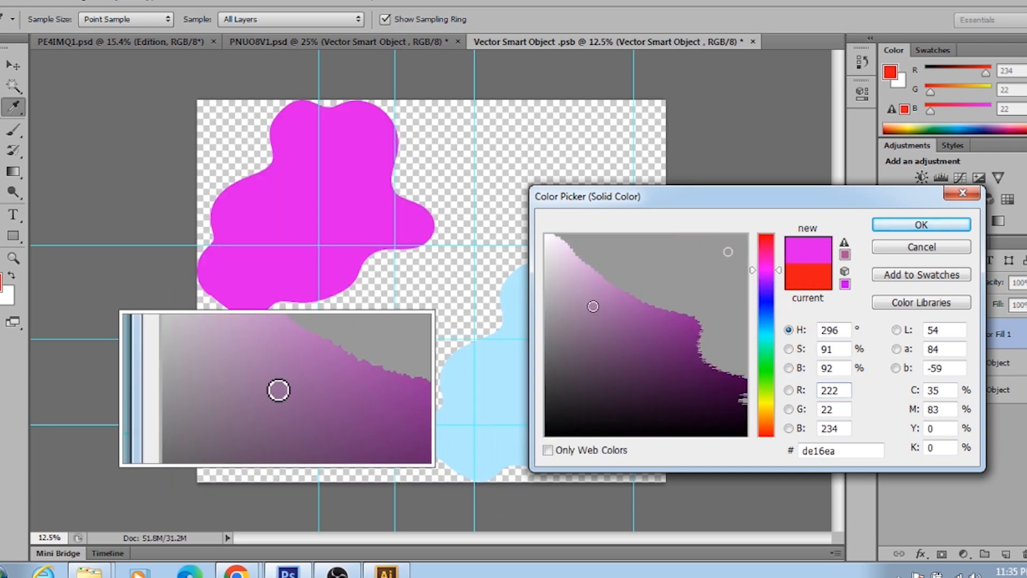
pyautogui.click(582, 279)
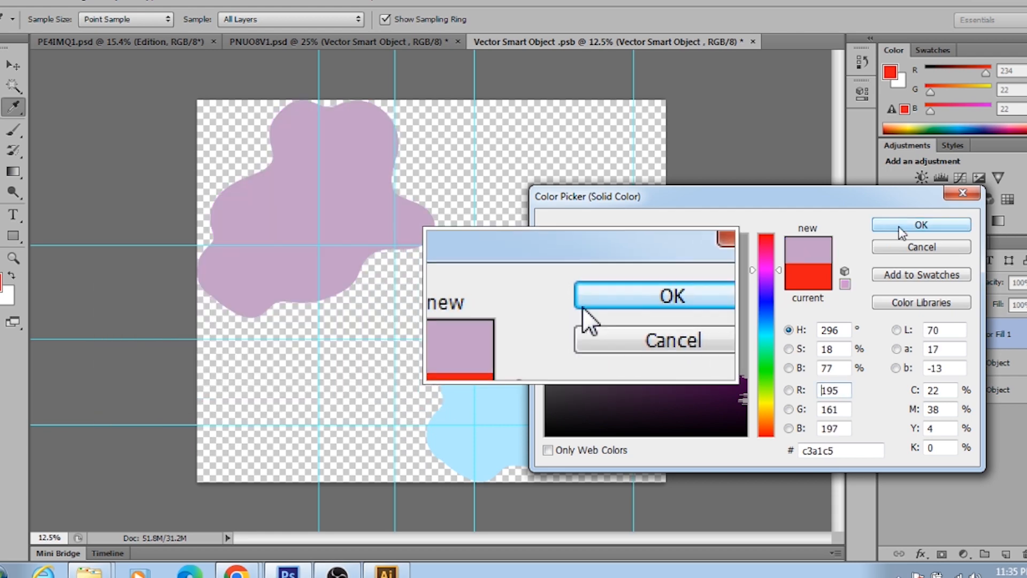
pyautogui.click(898, 224)
pyautogui.press('w')
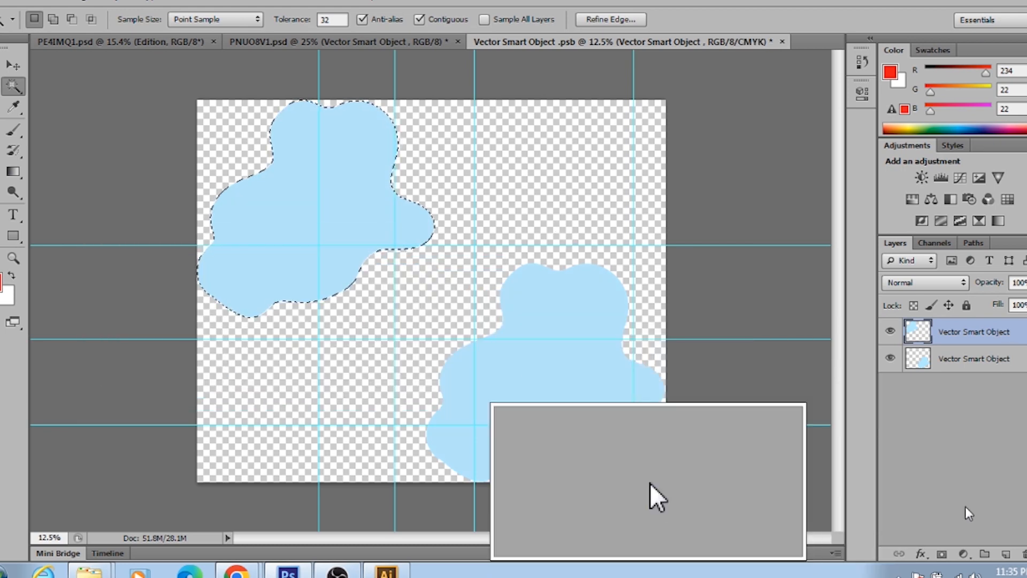
# Cover the selected light-blue shape with a Solid Color fill layer in light pink f2b5b5
pyautogui.click(963, 554)
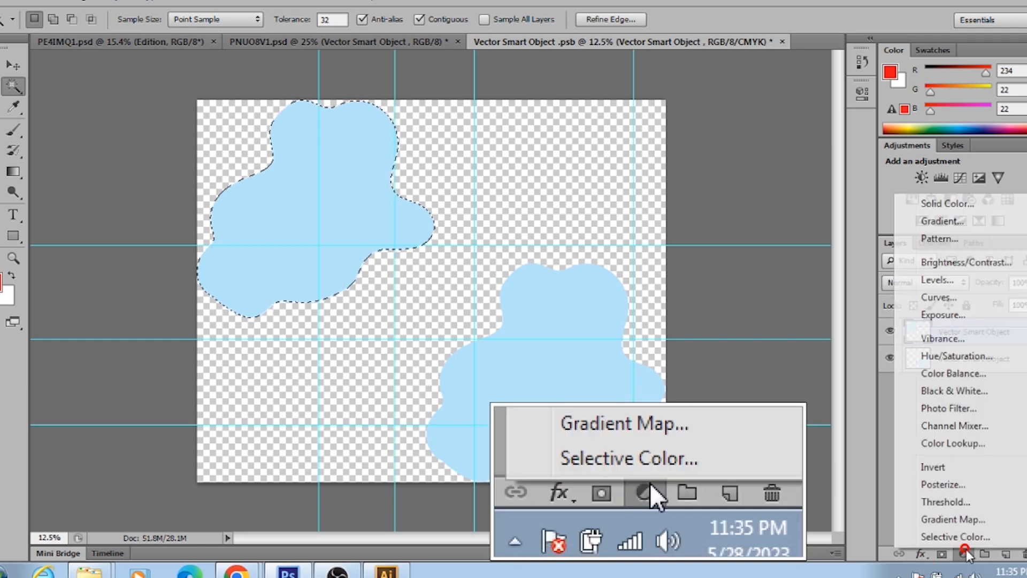
pyautogui.click(946, 203)
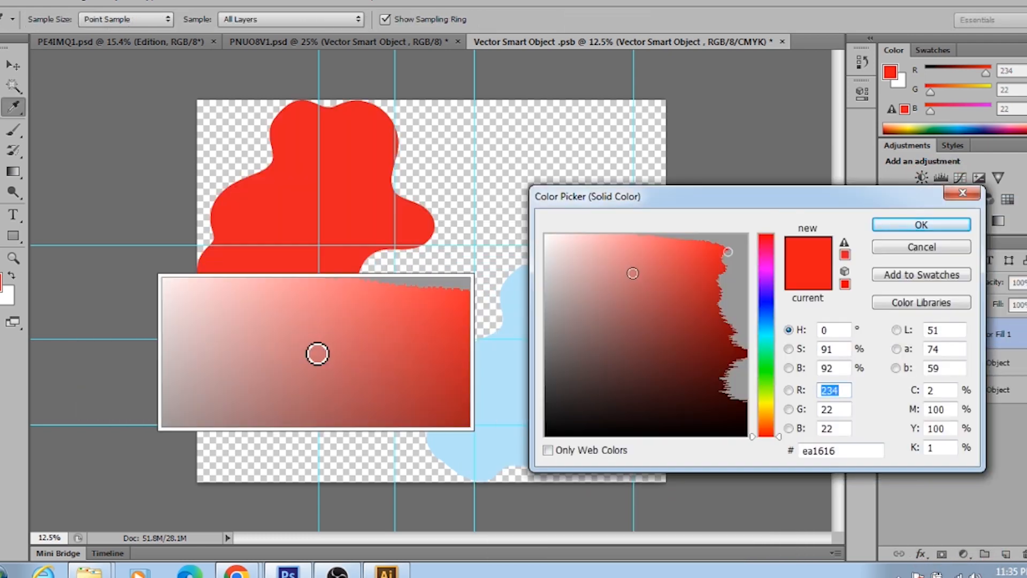
pyautogui.click(631, 250)
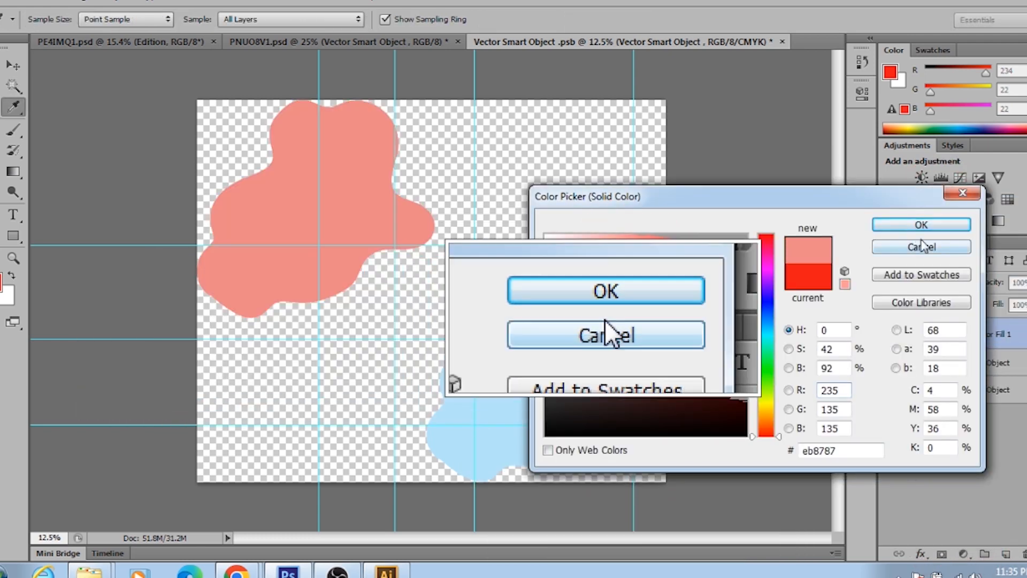
pyautogui.click(602, 248)
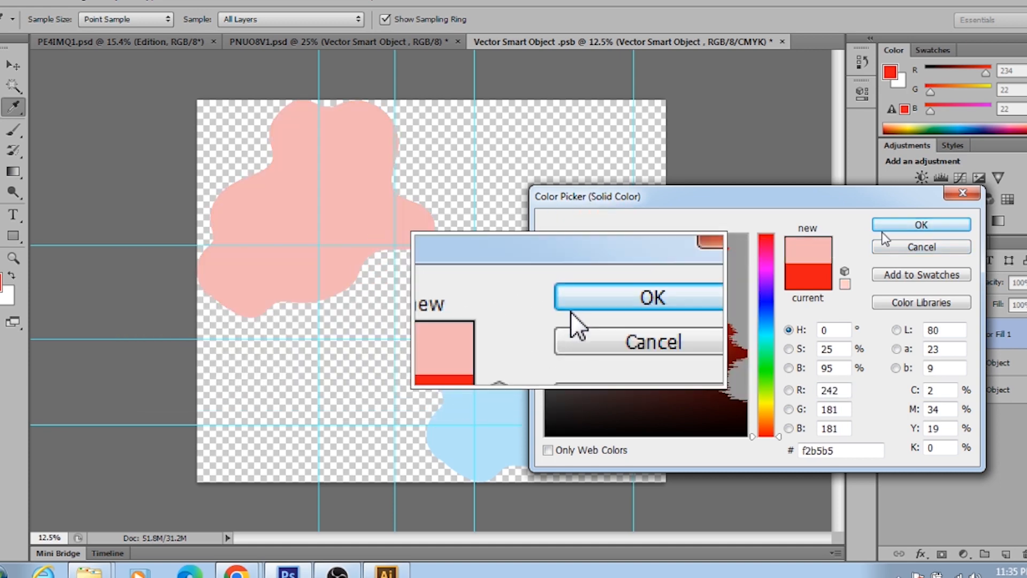
pyautogui.click(908, 230)
# Save the smart object contents, check the recoloured shape on the PNUO8V1.psd landing page and return to the contents
pyautogui.click(13, 85)
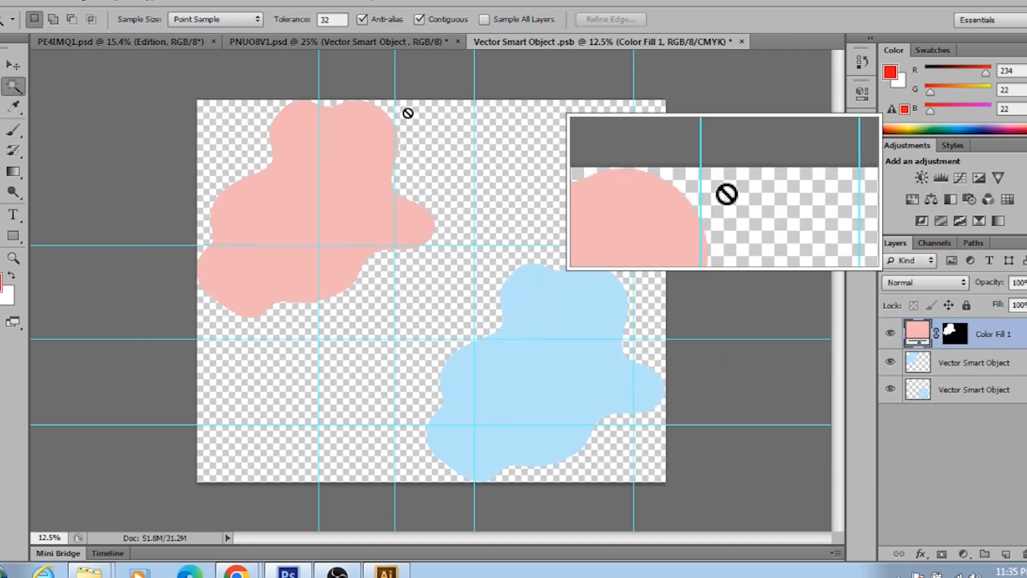
pyautogui.click(335, 42)
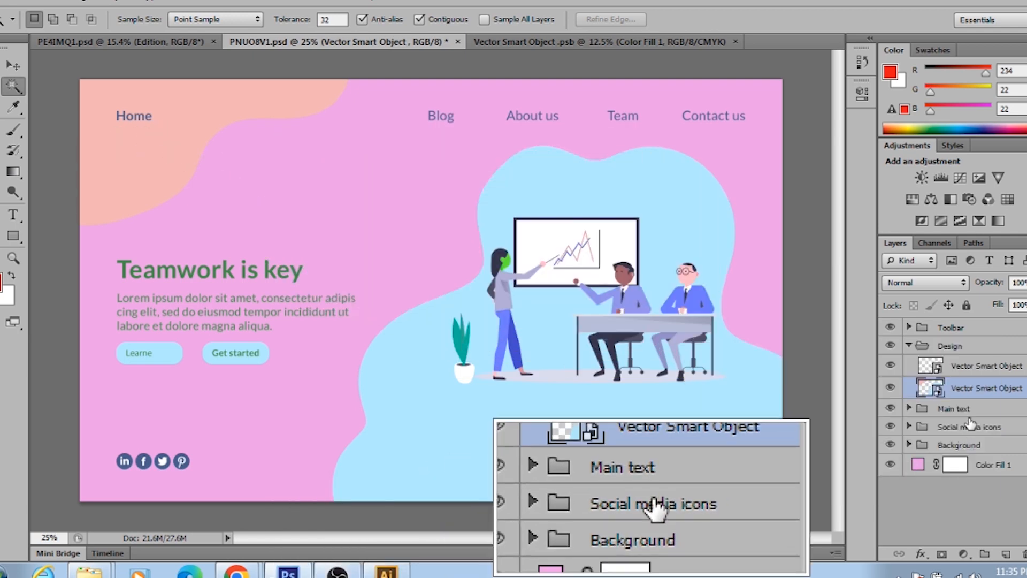
pyautogui.click(536, 43)
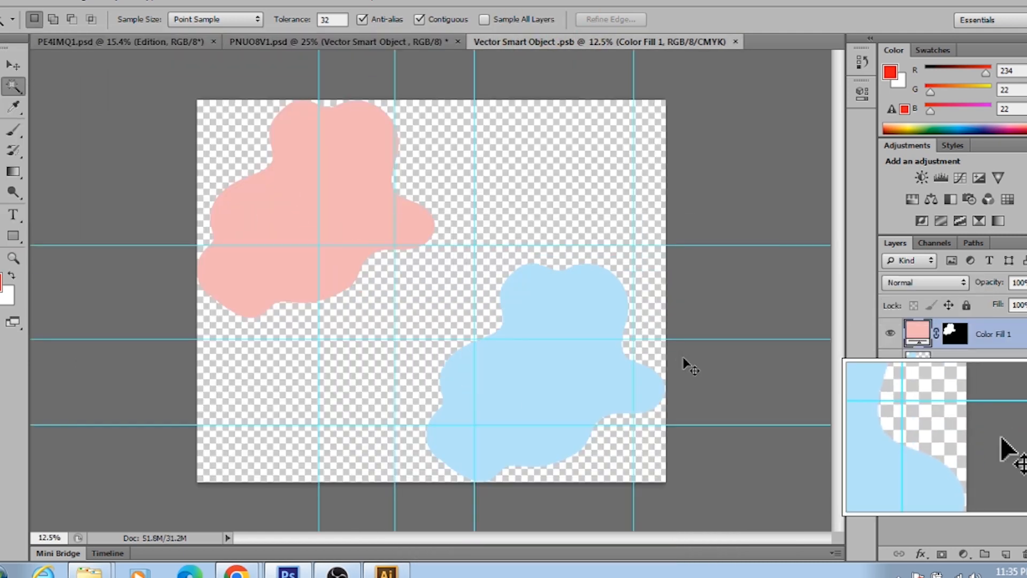
# Delete the pink fill layer from the smart object contents and close the document without saving
pyautogui.click(480, 235)
pyautogui.click(439, 196)
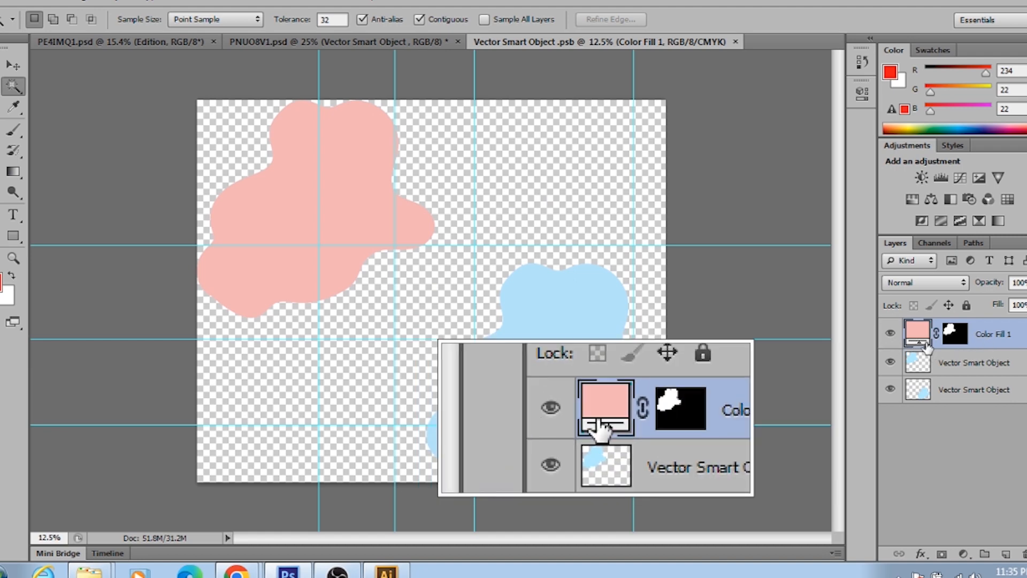
pyautogui.moveTo(999, 345); pyautogui.dragTo(1023, 554)
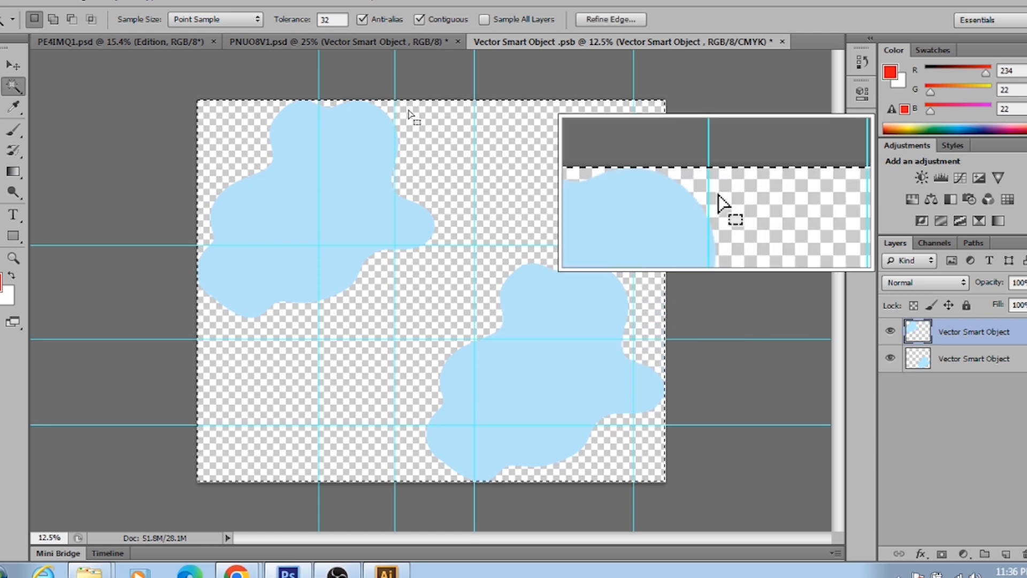
pyautogui.click(783, 42)
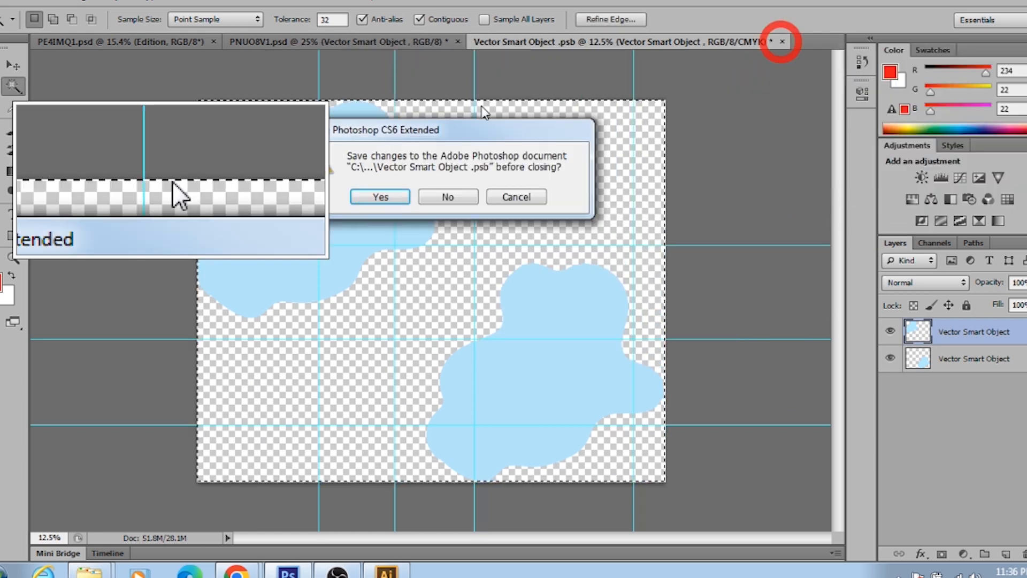
pyautogui.click(458, 198)
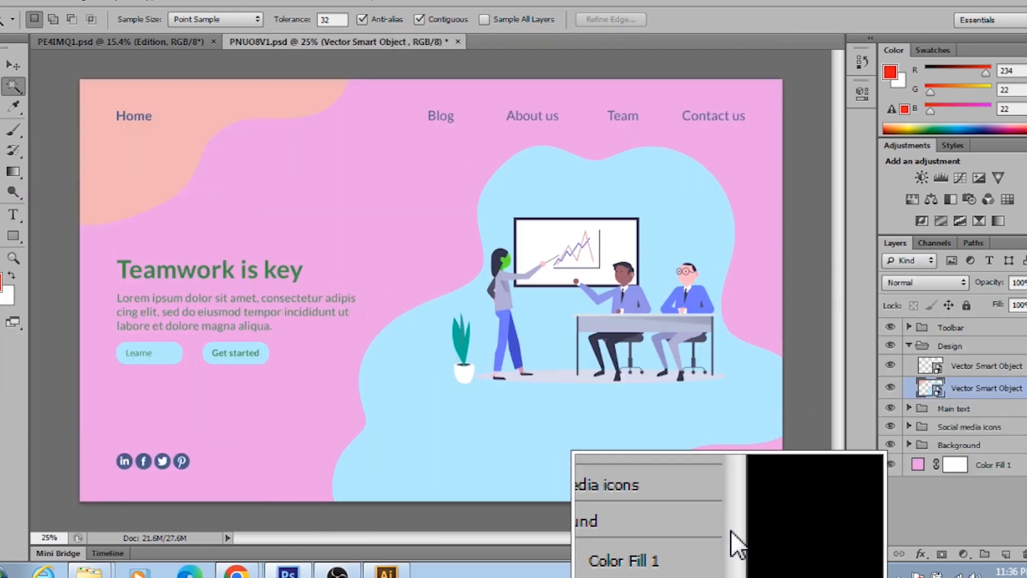
# Reopen the Design group's lower vector smart object, delete its pink fill layer, then save and close the contents
pyautogui.doubleClick(931, 388)
pyautogui.click(505, 227)
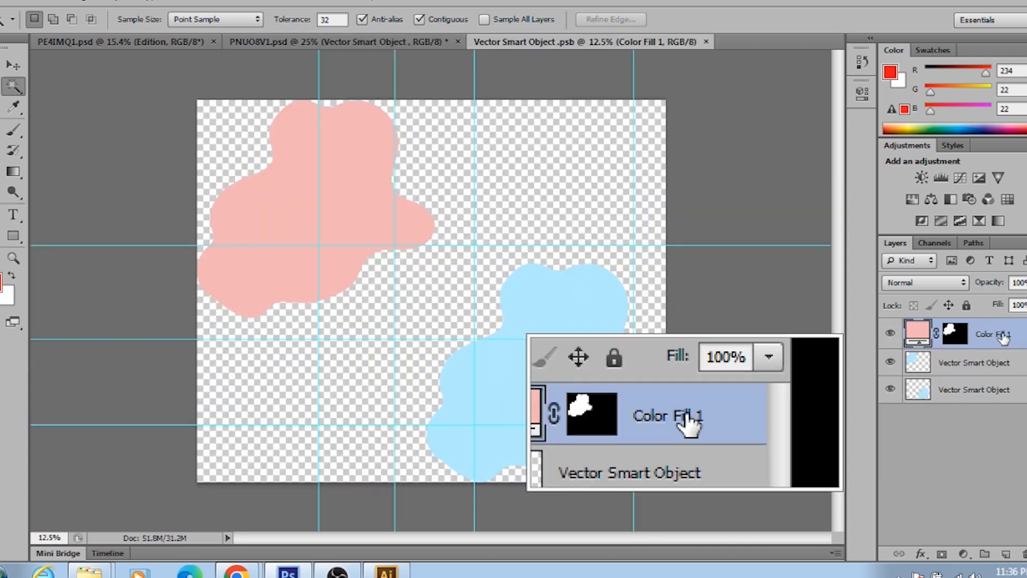
pyautogui.moveTo(992, 334); pyautogui.dragTo(1023, 553)
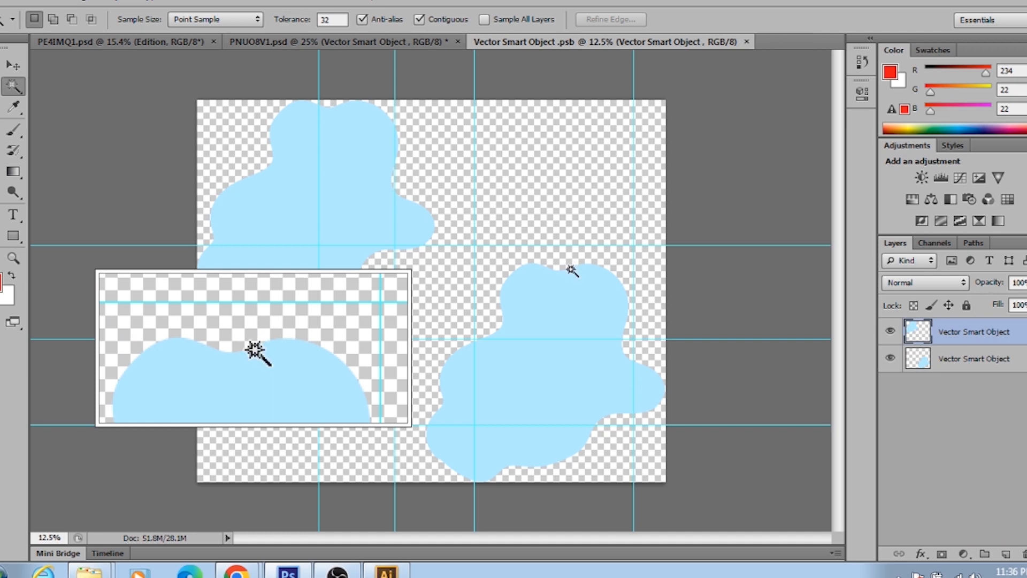
pyautogui.click(747, 43)
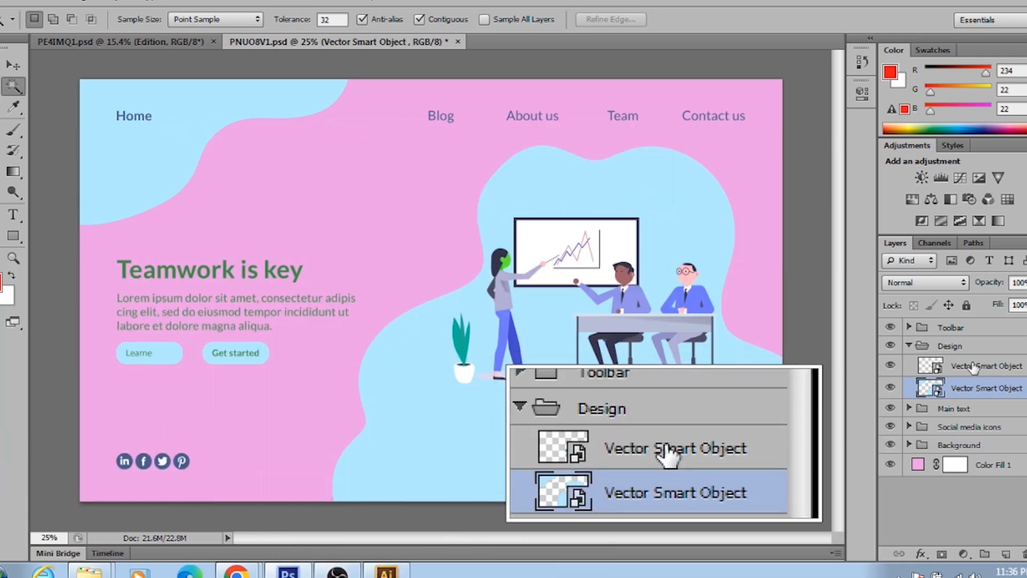
# Collapse the Design group and set the Toolbar group's Colour fill layer to white
pyautogui.click(910, 346)
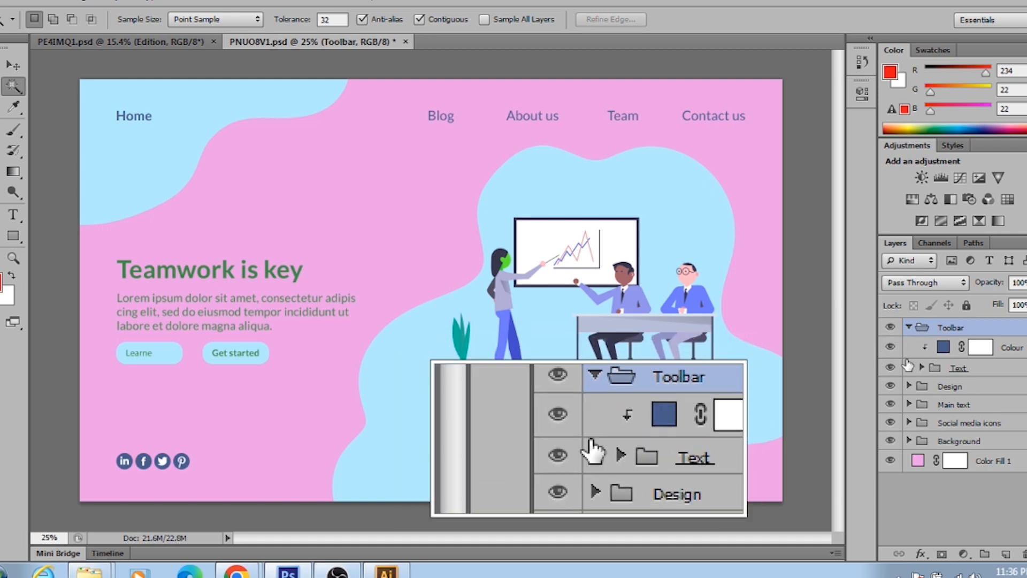
pyautogui.doubleClick(943, 349)
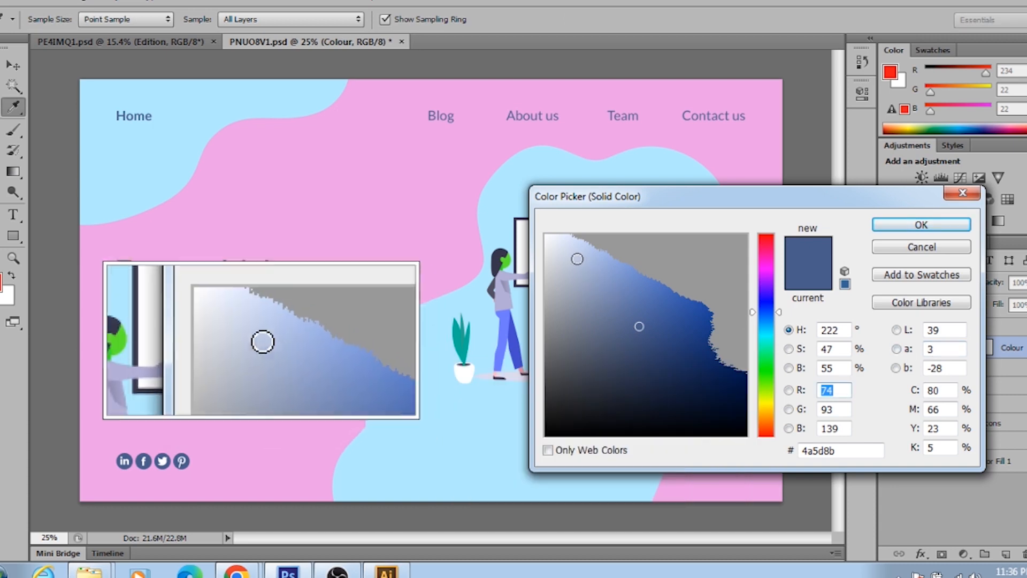
pyautogui.click(546, 238)
pyautogui.click(921, 225)
pyautogui.press('w')
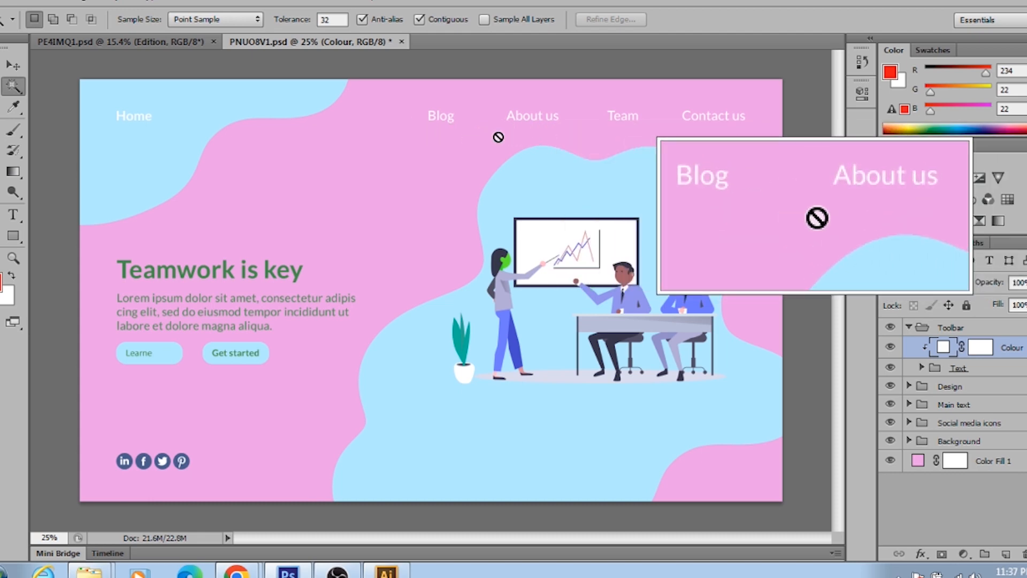
# Try yellow-green c2d34c and red e21e51 as the Toolbar text colour, finishing on white
pyautogui.doubleClick(945, 349)
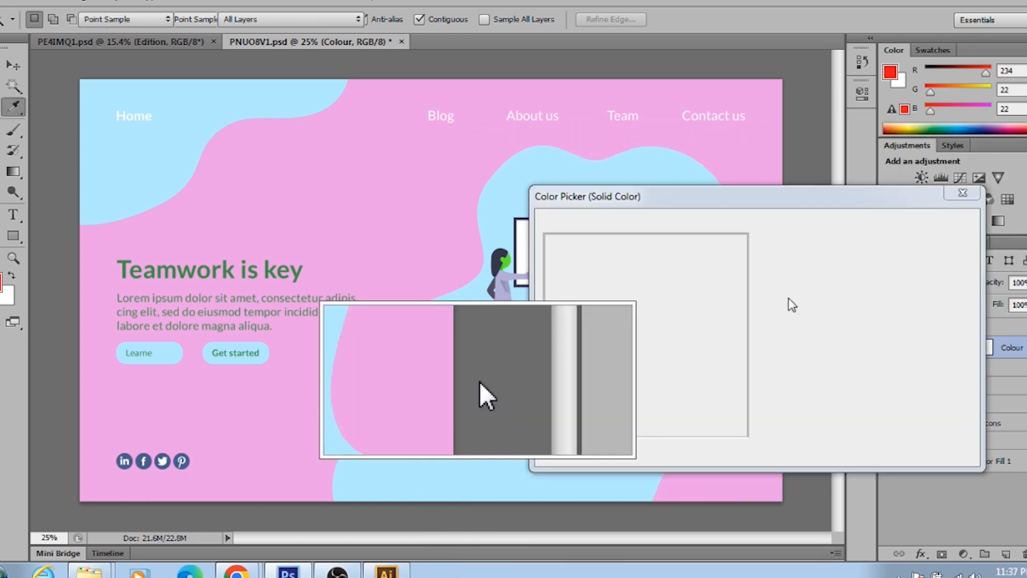
pyautogui.click(765, 399)
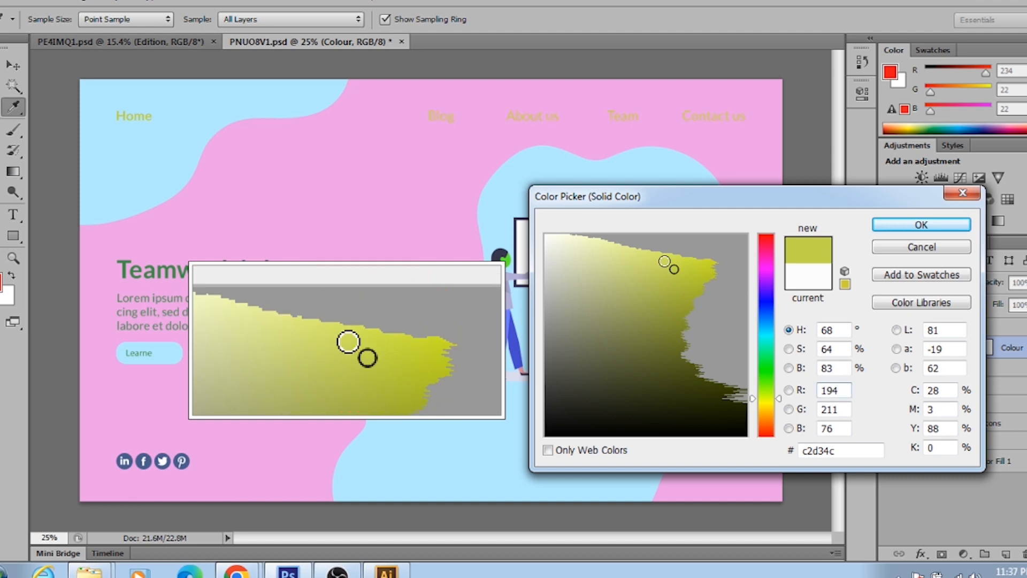
pyautogui.moveTo(767, 399); pyautogui.dragTo(767, 243)
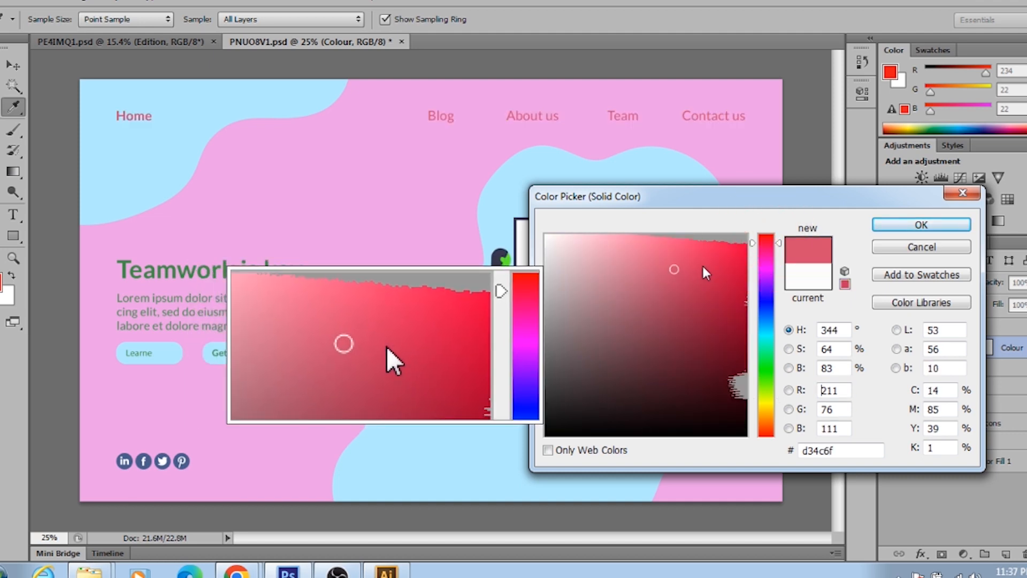
pyautogui.click(720, 256)
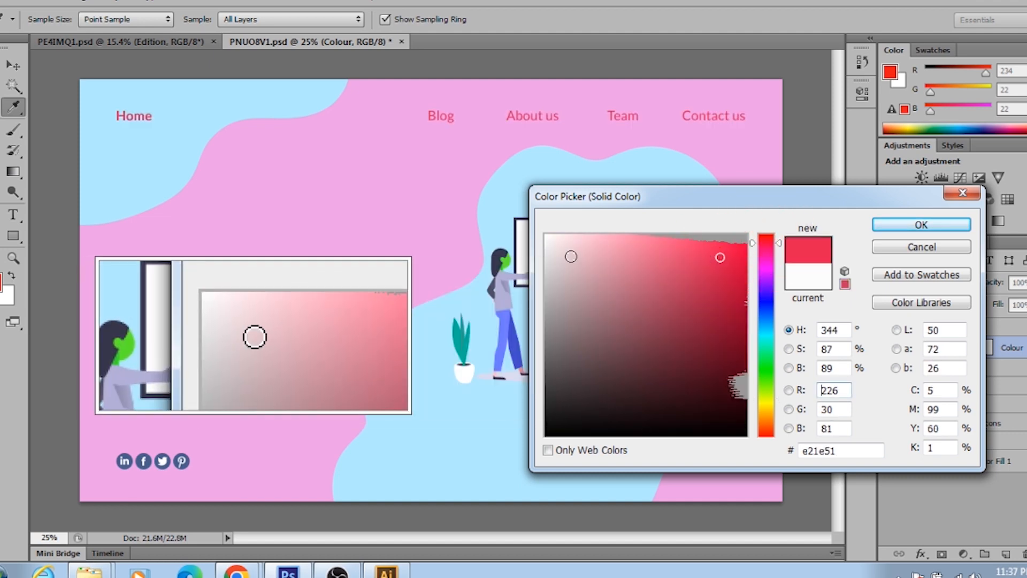
pyautogui.click(921, 224)
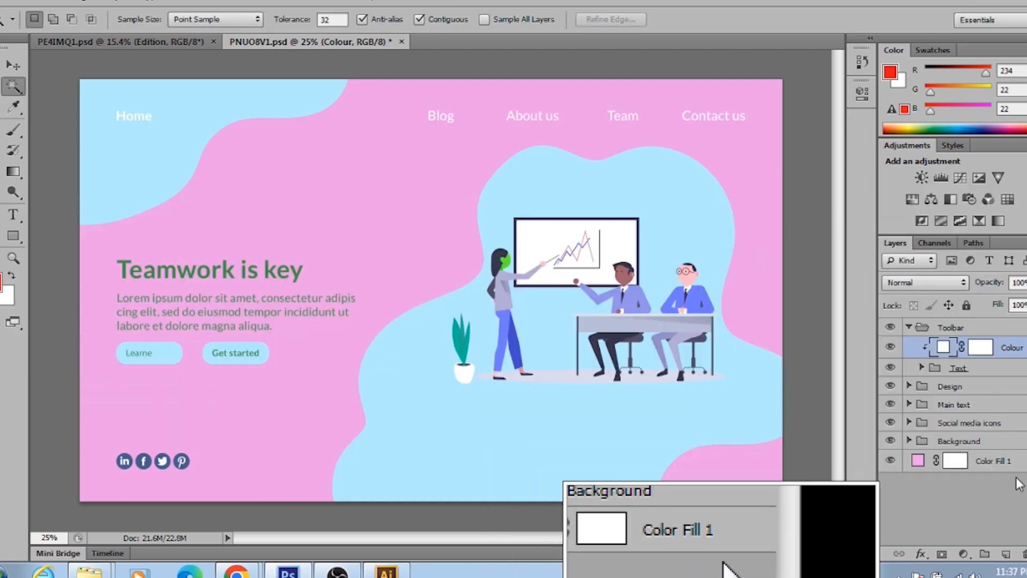
# Set the page background's Color Fill 1 layer to mauve b175ab, after trying near-white and pale pink tones
pyautogui.doubleClick(917, 462)
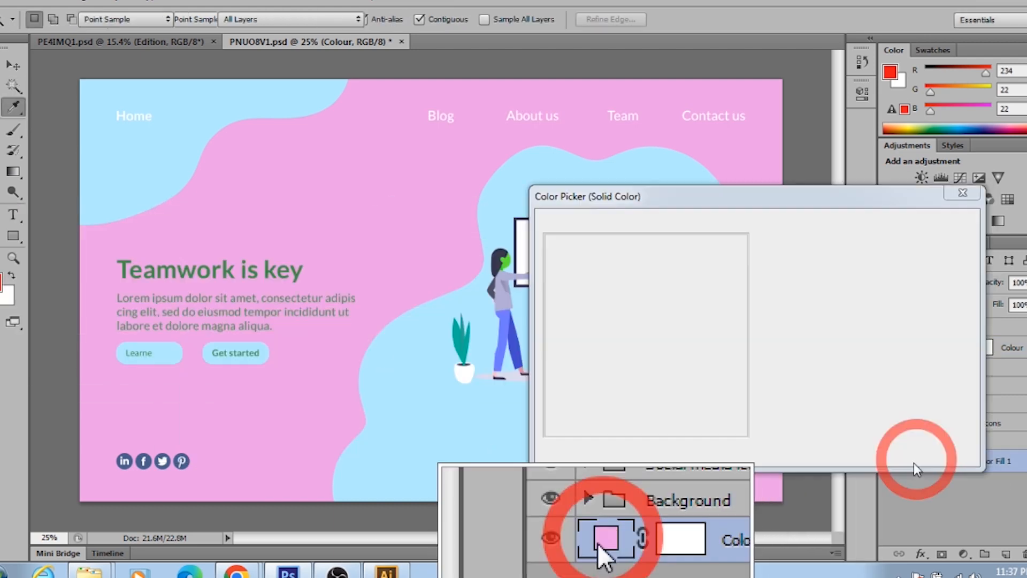
pyautogui.click(553, 253)
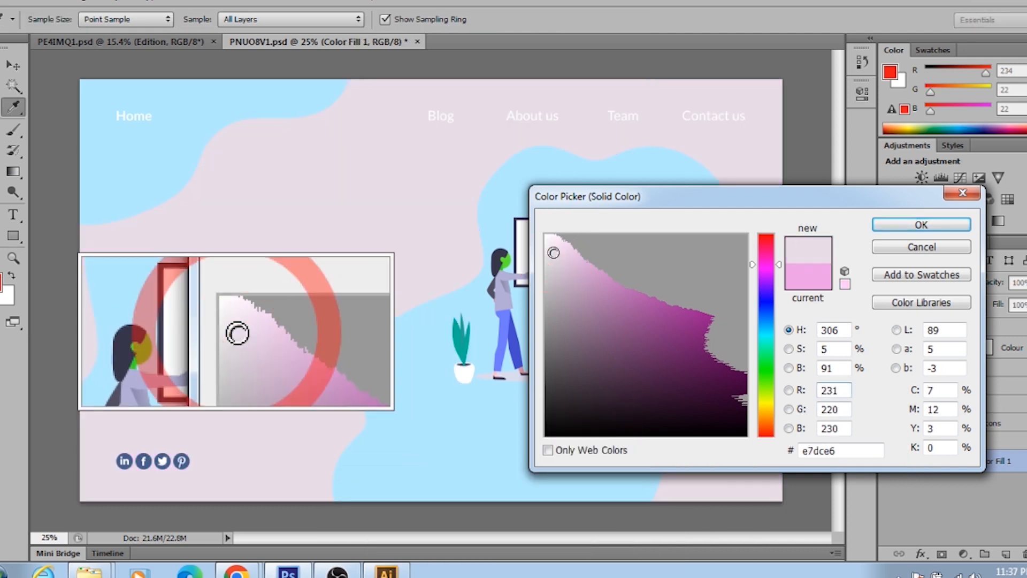
pyautogui.click(548, 236)
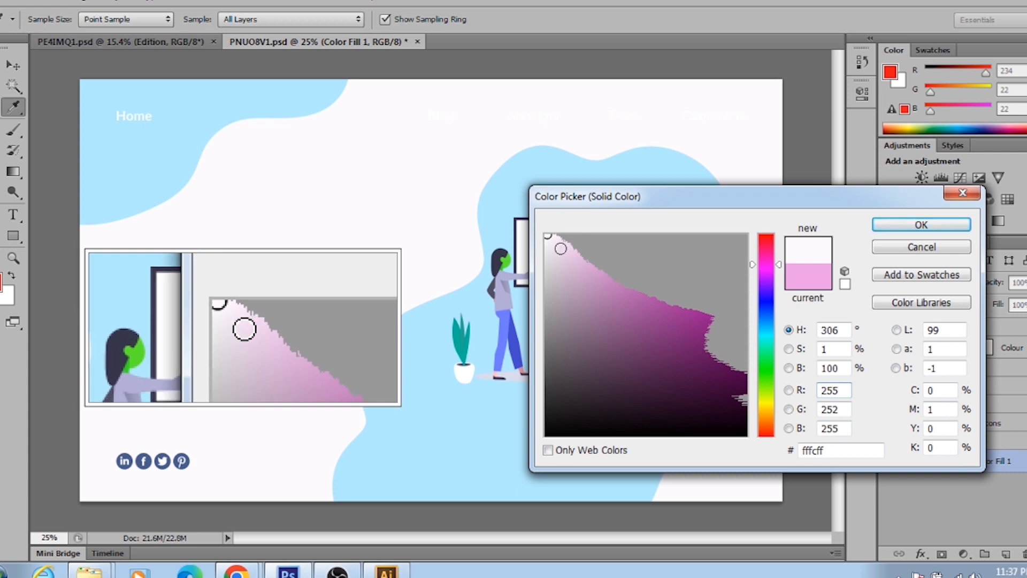
pyautogui.click(560, 248)
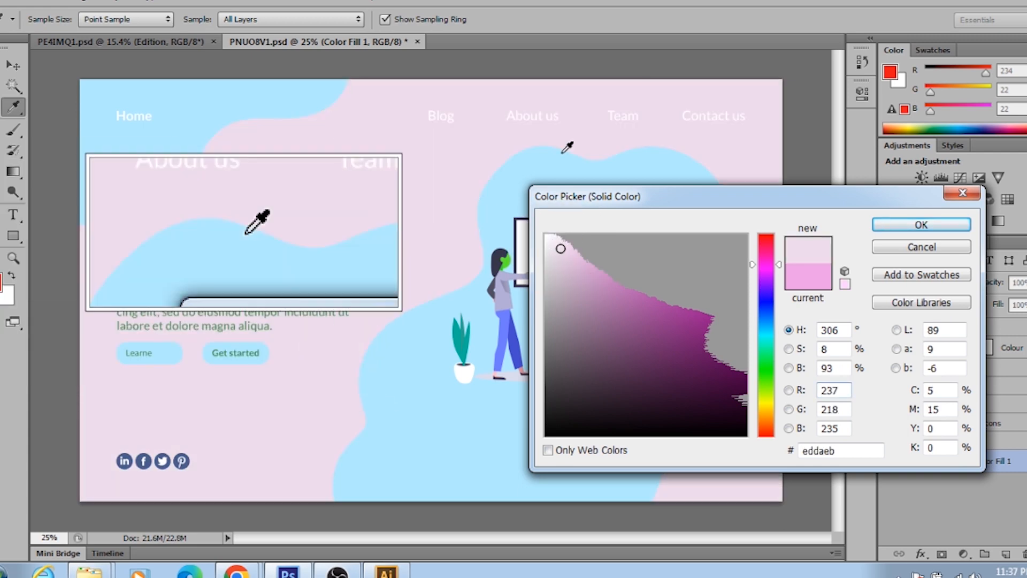
pyautogui.click(547, 236)
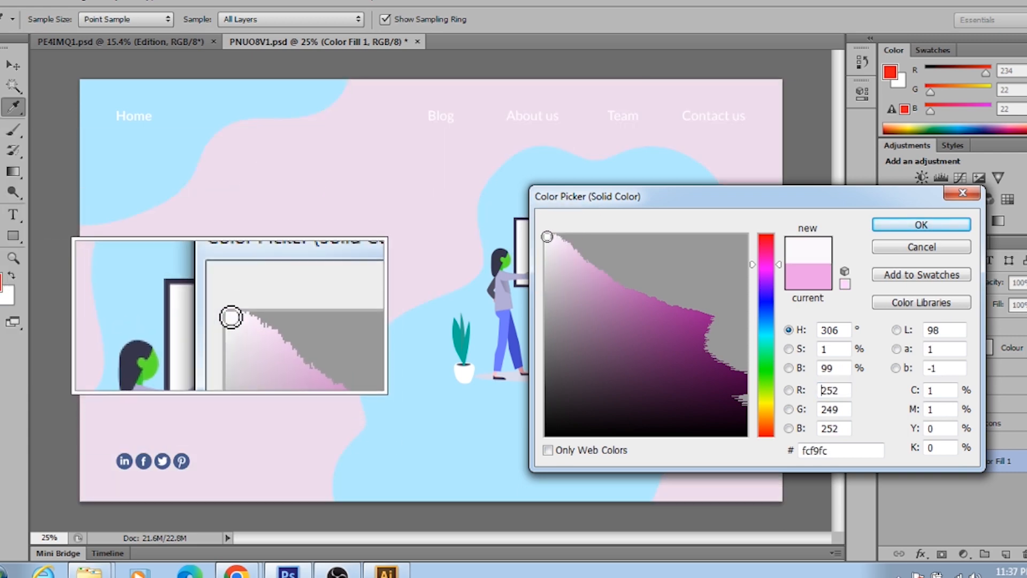
pyautogui.moveTo(547, 237); pyautogui.dragTo(545, 236)
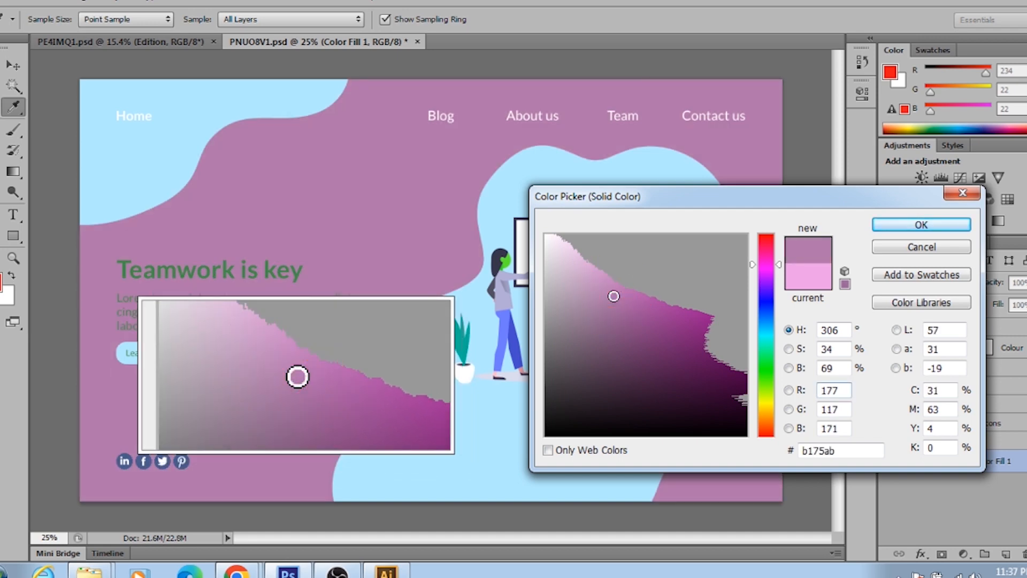
pyautogui.click(910, 224)
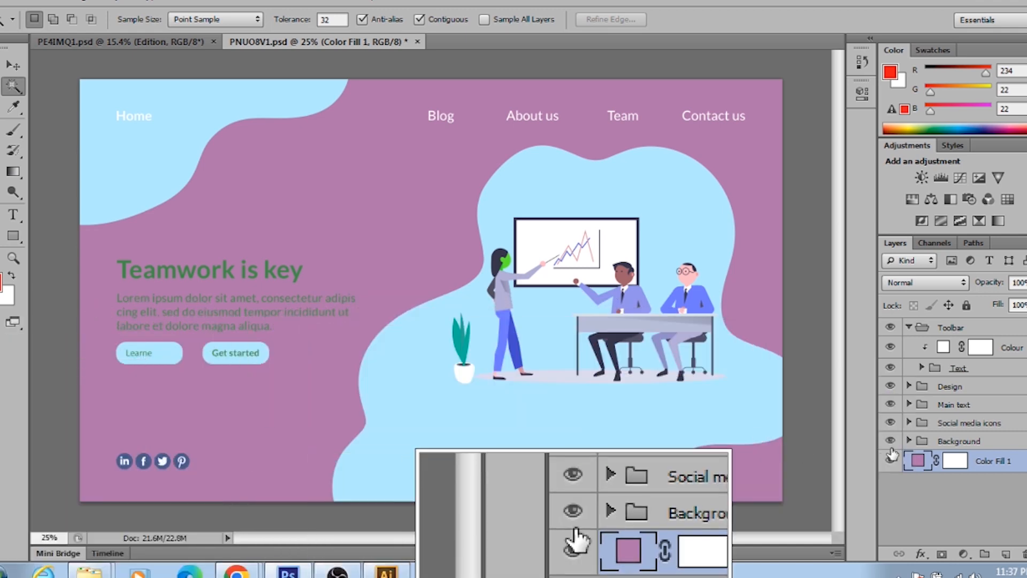
# Set the Main text group's Colour fill layer to white ffffff
pyautogui.click(909, 405)
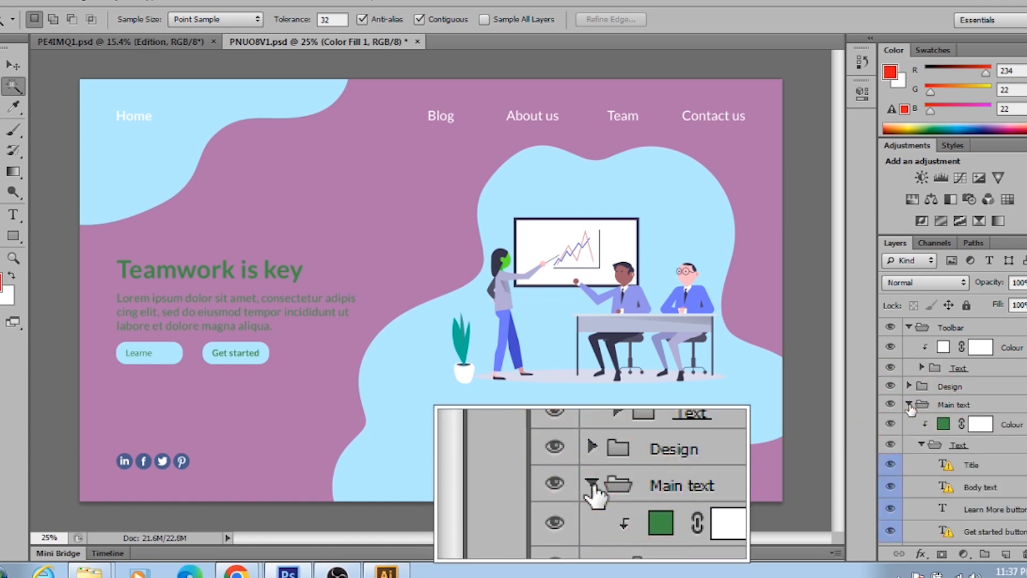
pyautogui.doubleClick(942, 425)
pyautogui.click(540, 225)
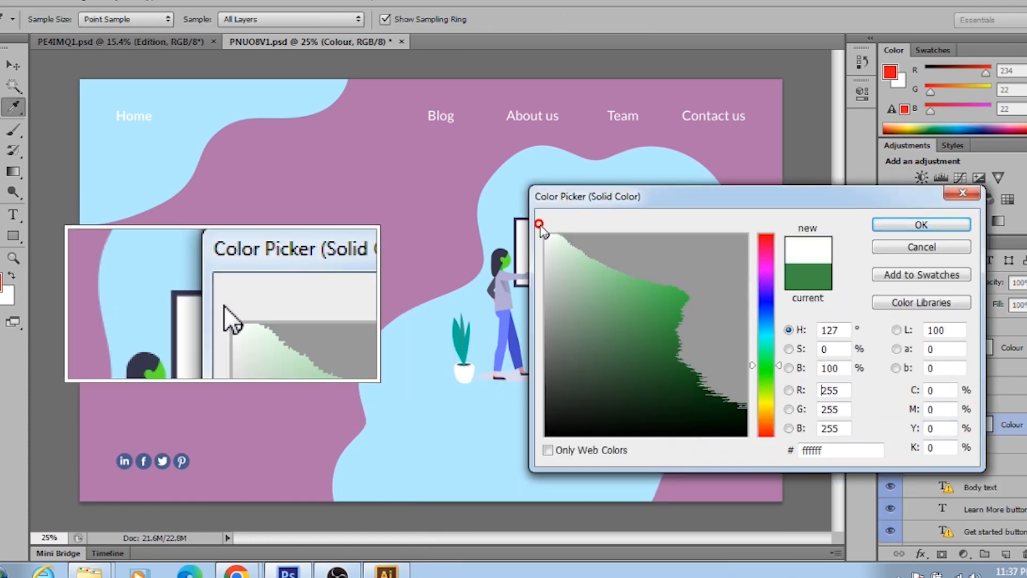
pyautogui.click(921, 224)
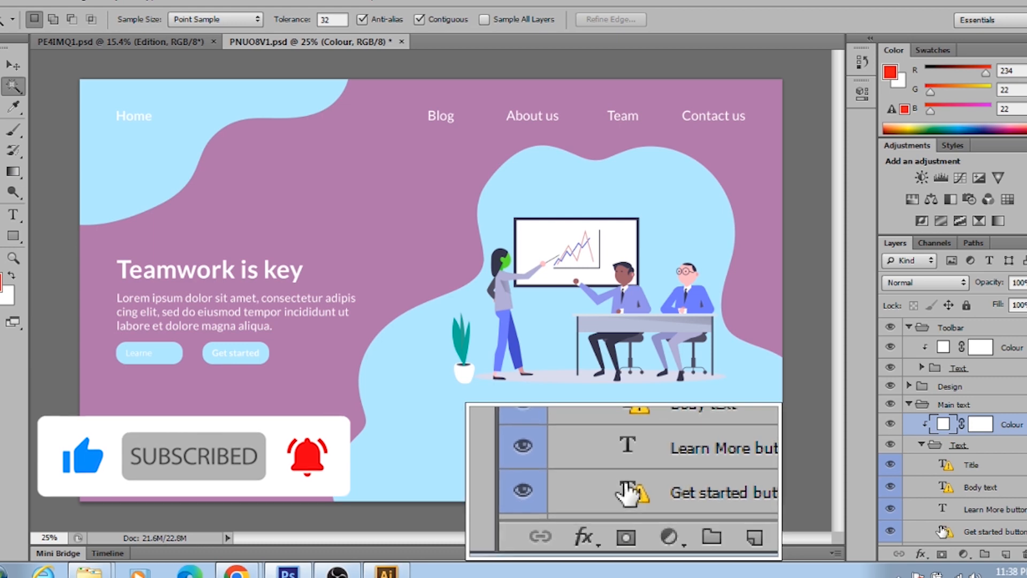
# Examine the layers inside the Design group and the Toolbar's Text group
pyautogui.moveTo(942, 530); pyautogui.dragTo(666, 449)
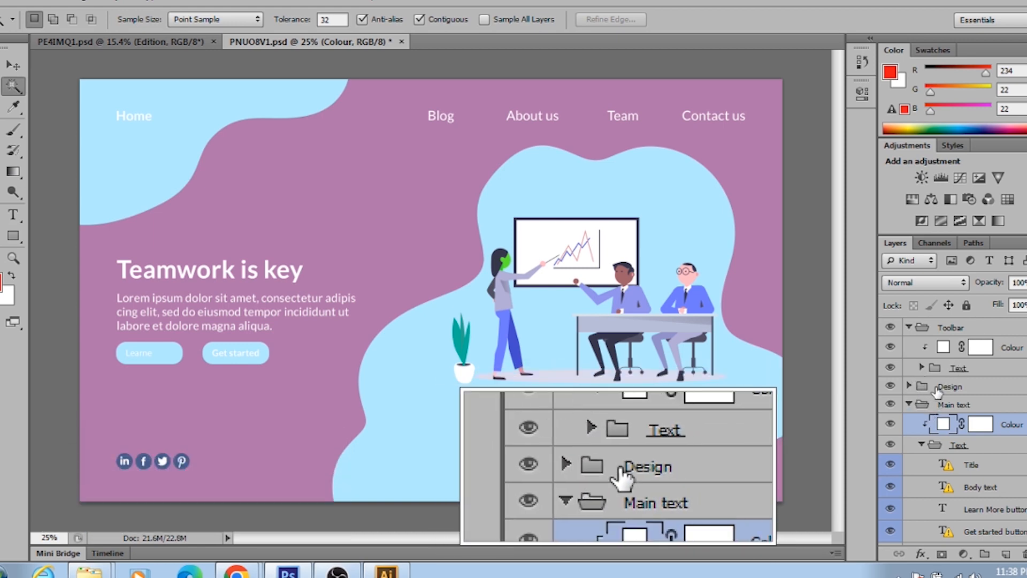
pyautogui.click(909, 388)
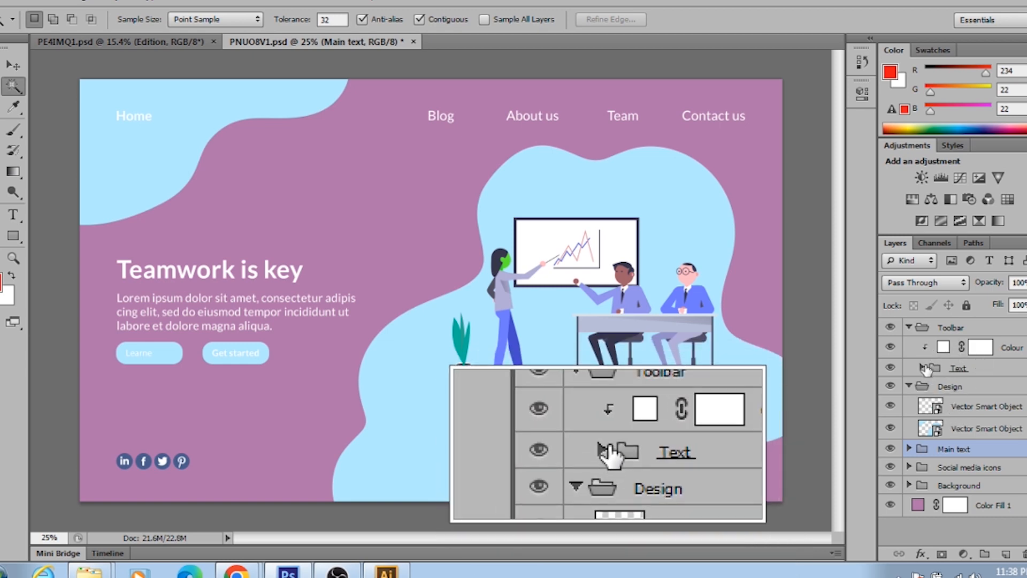
pyautogui.click(923, 367)
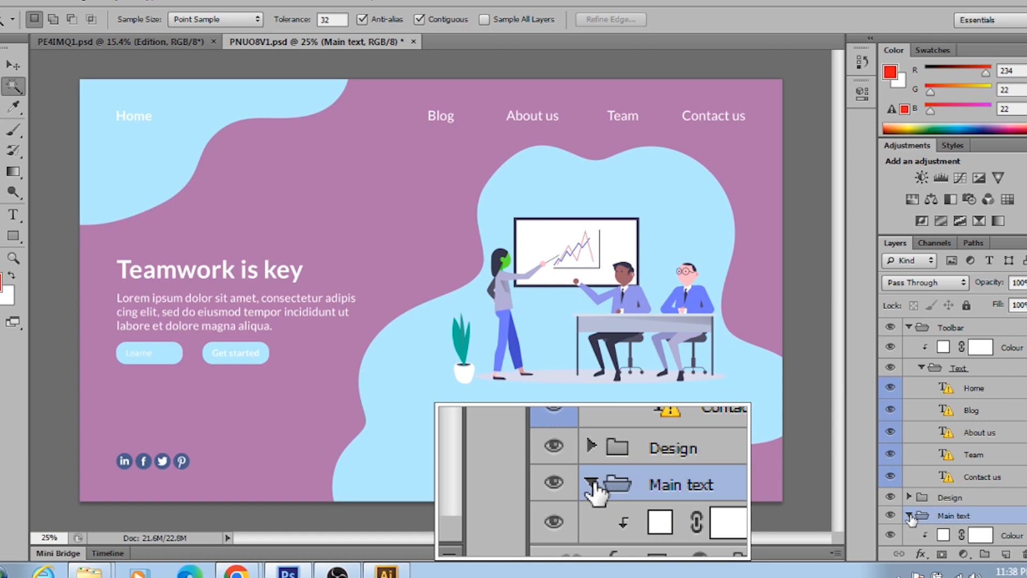
# Set the Main text group's Colour fill layer to near-black 090202, and collapse the Toolbar and Main text groups
pyautogui.doubleClick(944, 535)
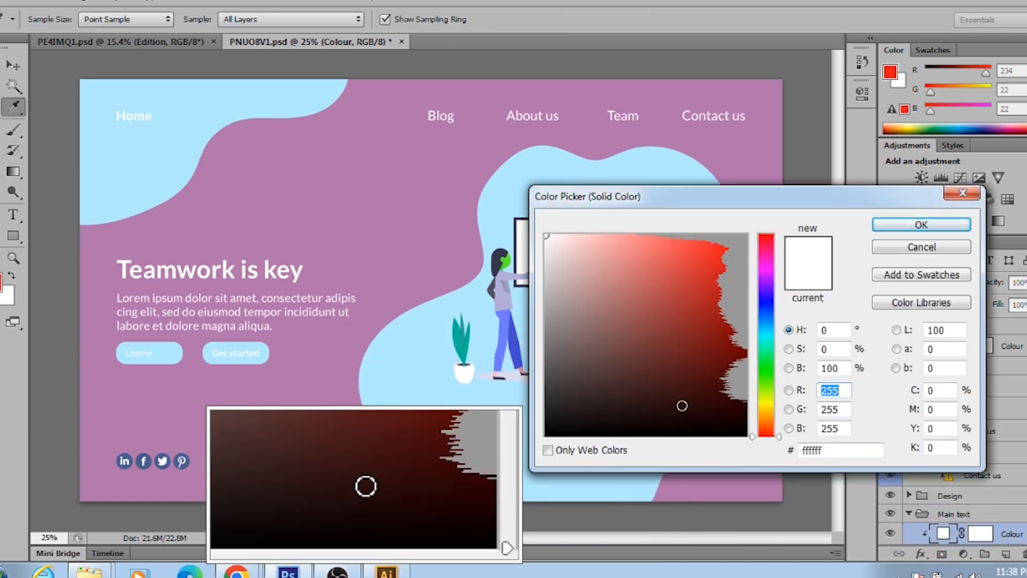
pyautogui.click(707, 429)
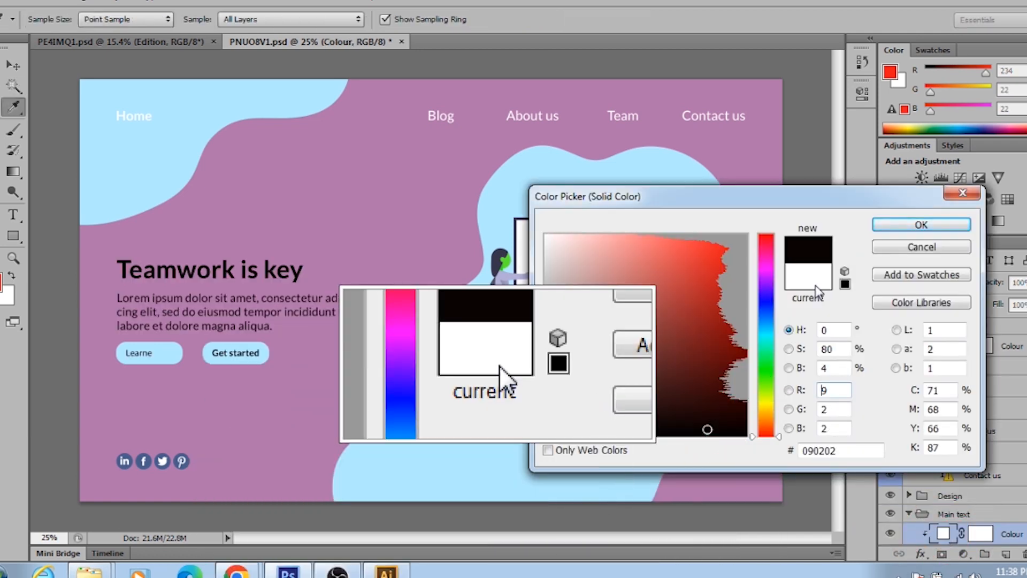
pyautogui.click(921, 225)
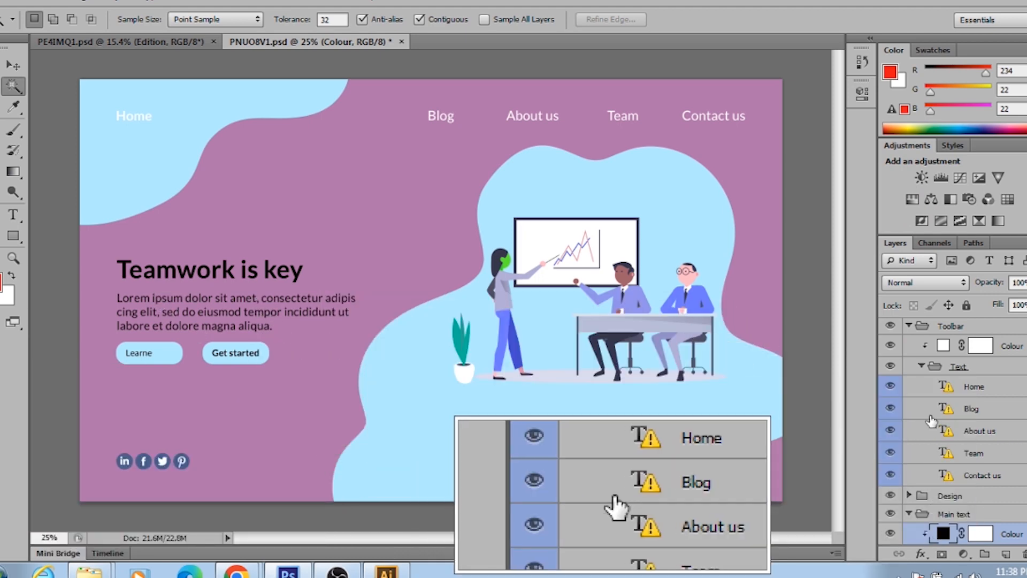
pyautogui.click(908, 326)
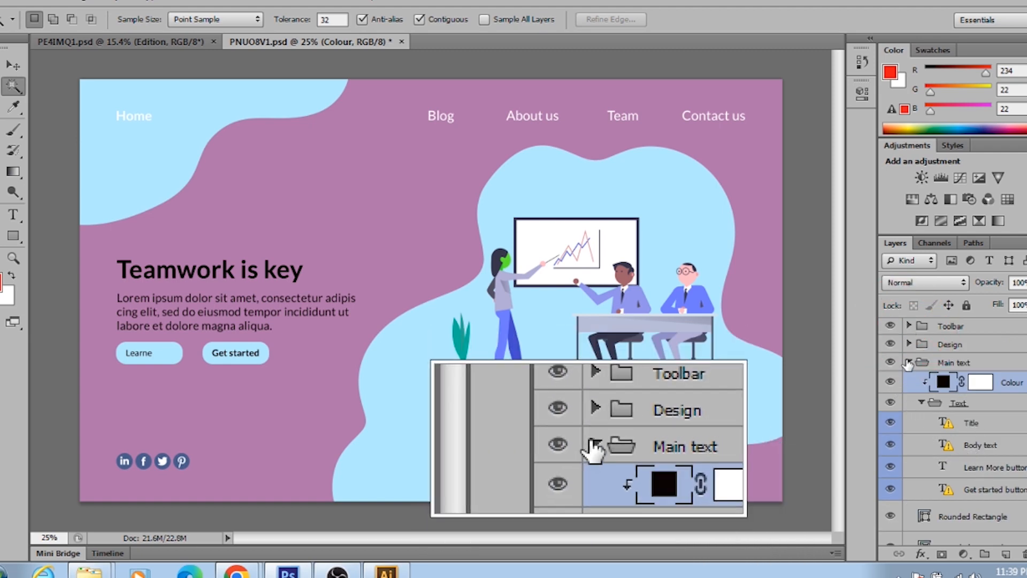
pyautogui.click(908, 362)
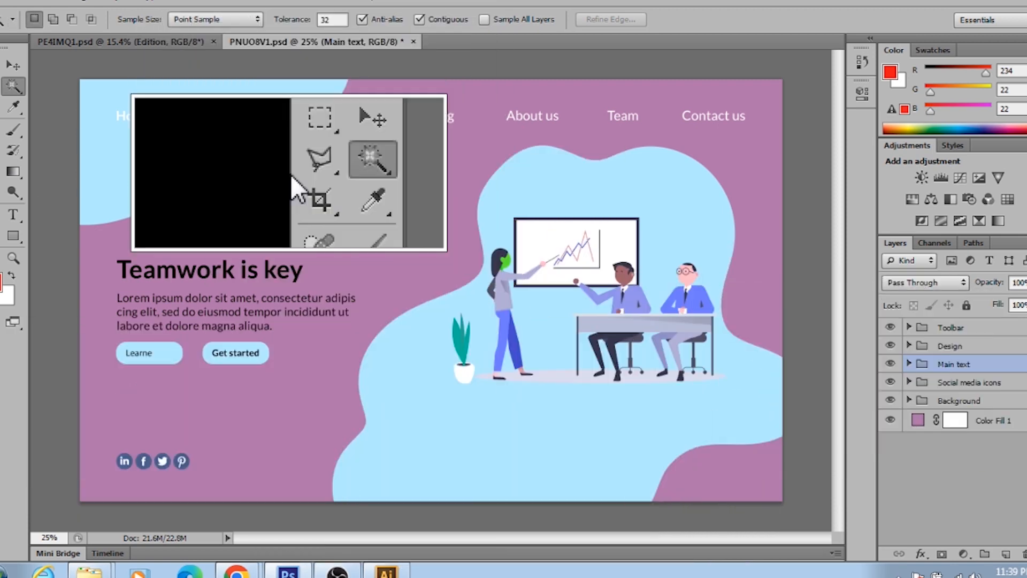
# Export the landing page for web as a 256-colour PNG-8 image named PNUO8V1 on the Desktop
pyautogui.click(12, 1)
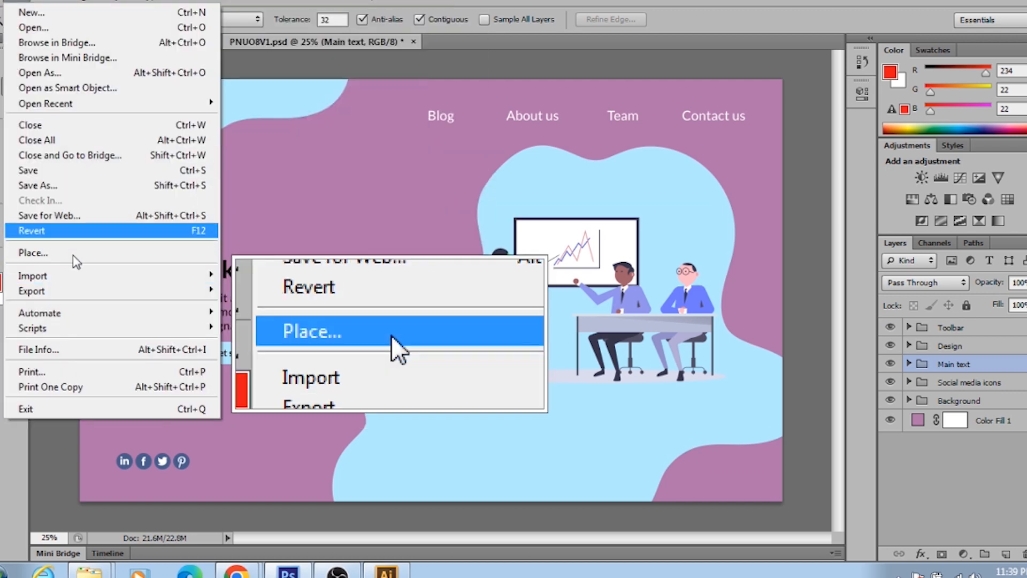
pyautogui.click(51, 214)
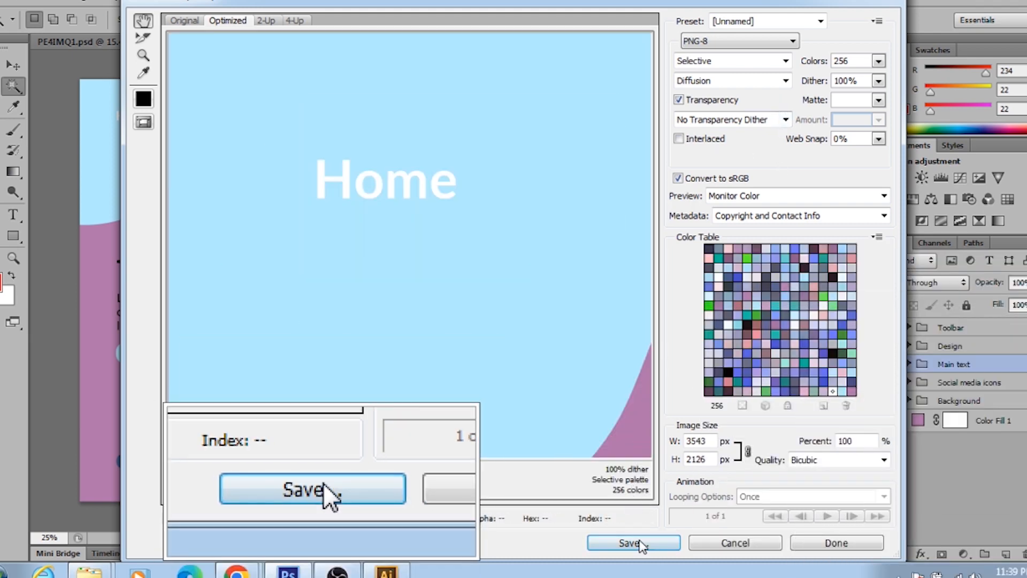
pyautogui.click(640, 544)
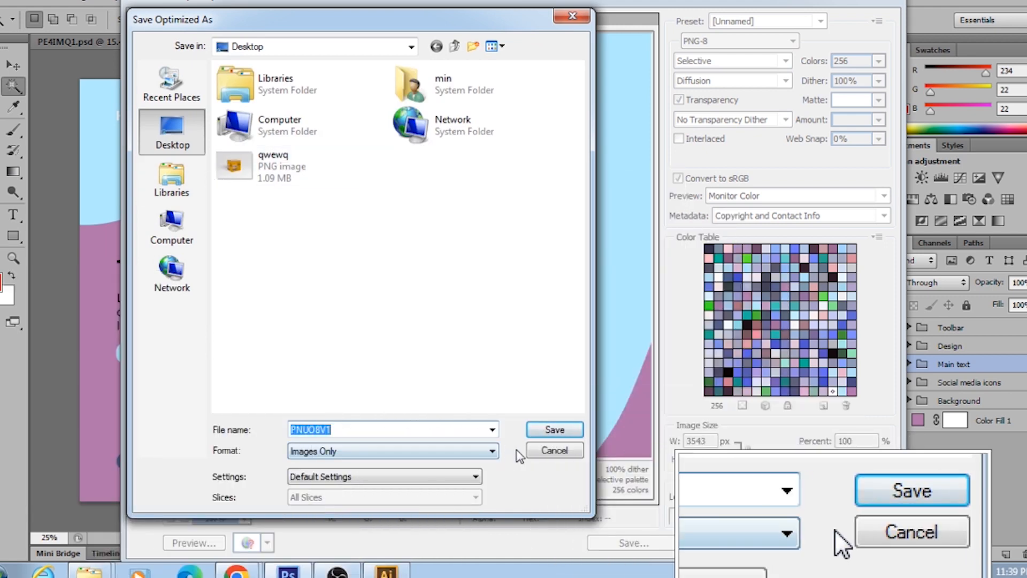
pyautogui.click(551, 432)
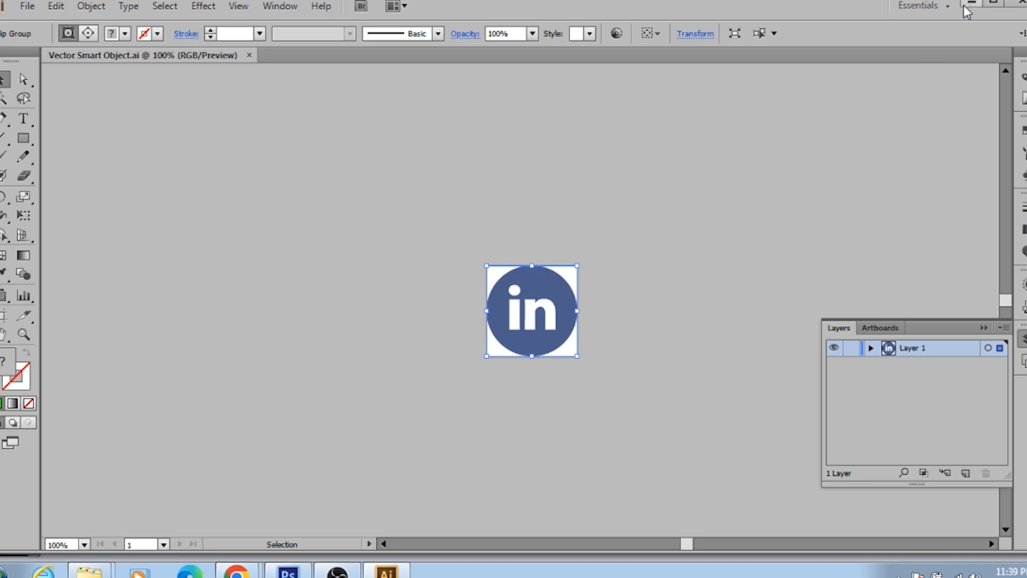
# Minimise the open windows to reach the desktop and bring up the Open with choices for the PNUO8V1 image
pyautogui.click(970, 3)
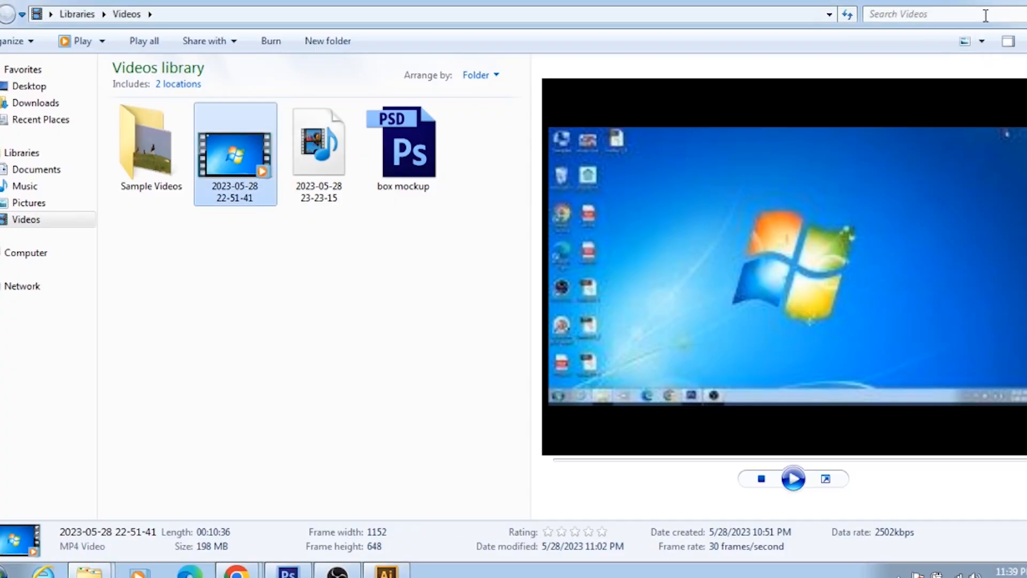
pyautogui.click(979, 3)
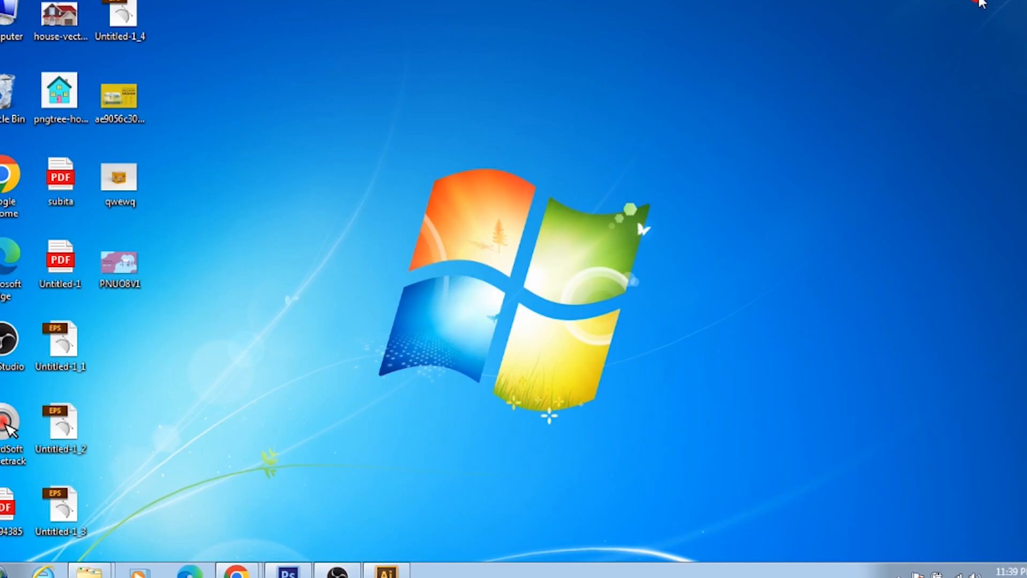
pyautogui.rightClick(129, 265)
pyautogui.moveTo(206, 367)
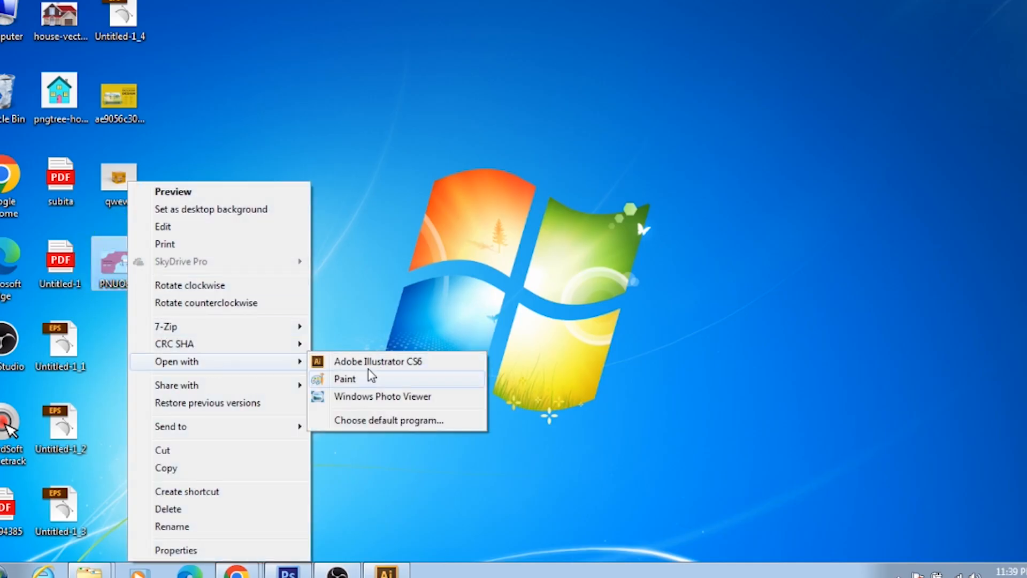